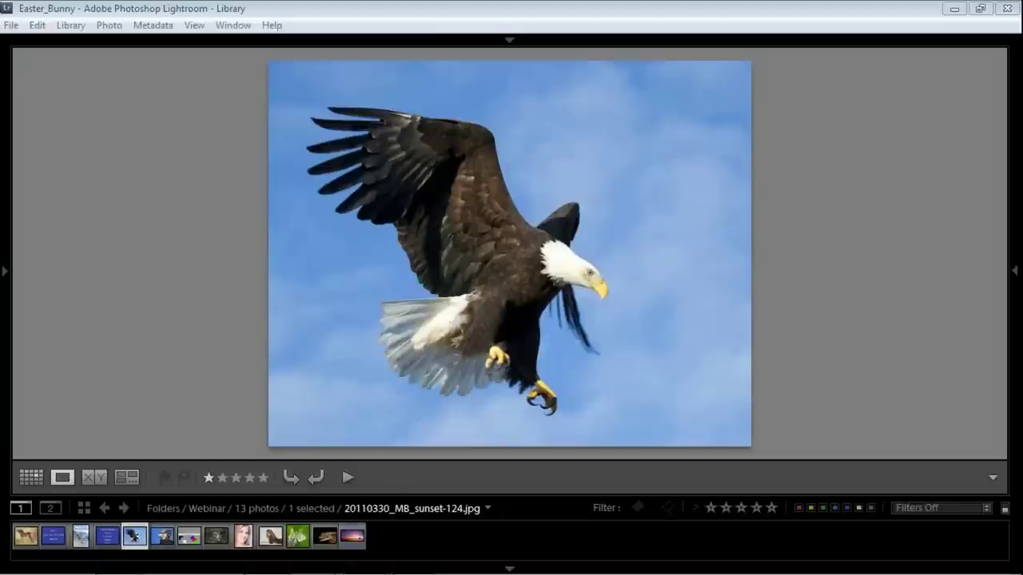
Switch to Photoshop and fit the whole eagle image in the window.
mouse_move(184, 569)
click(256, 567)
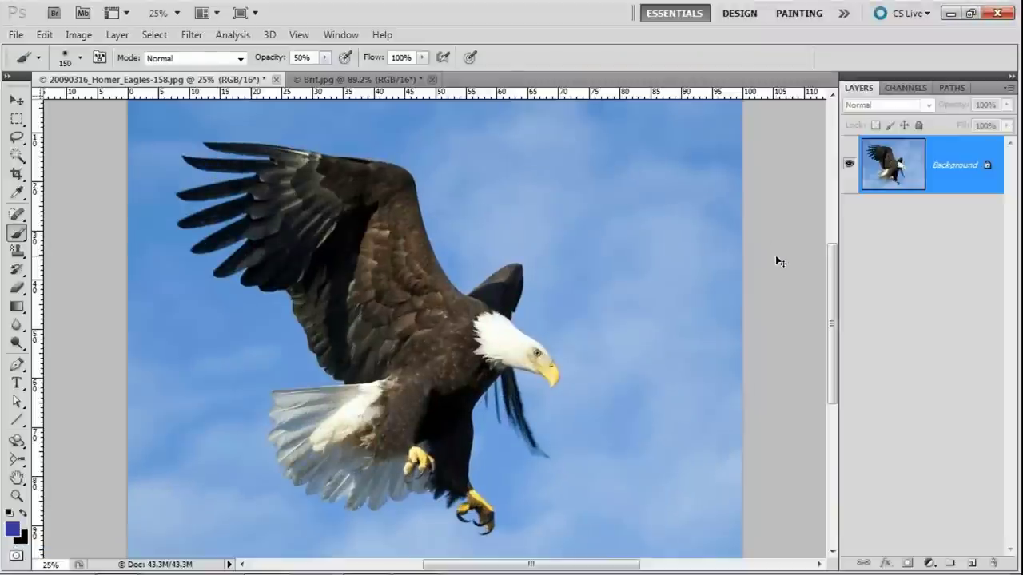
key(ctrl+0)
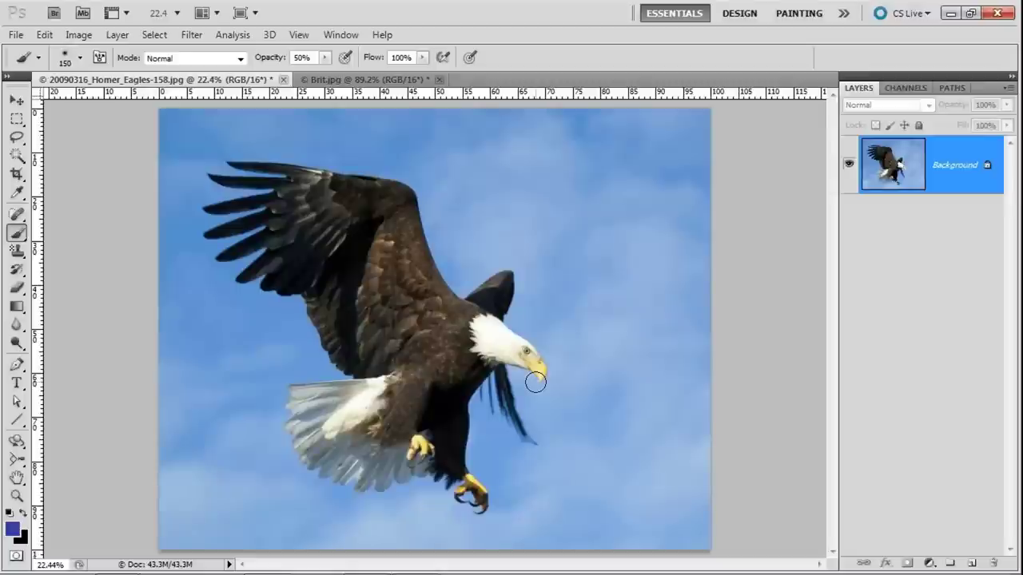
Examine the eagle's head at 100% zoom, and return to the full image view.
key(ctrl+space)
mouse_move(489, 318)
mouse_down()
mouse_move(554, 400)
mouse_move(624, 447)
mouse_move(623, 436)
mouse_up()
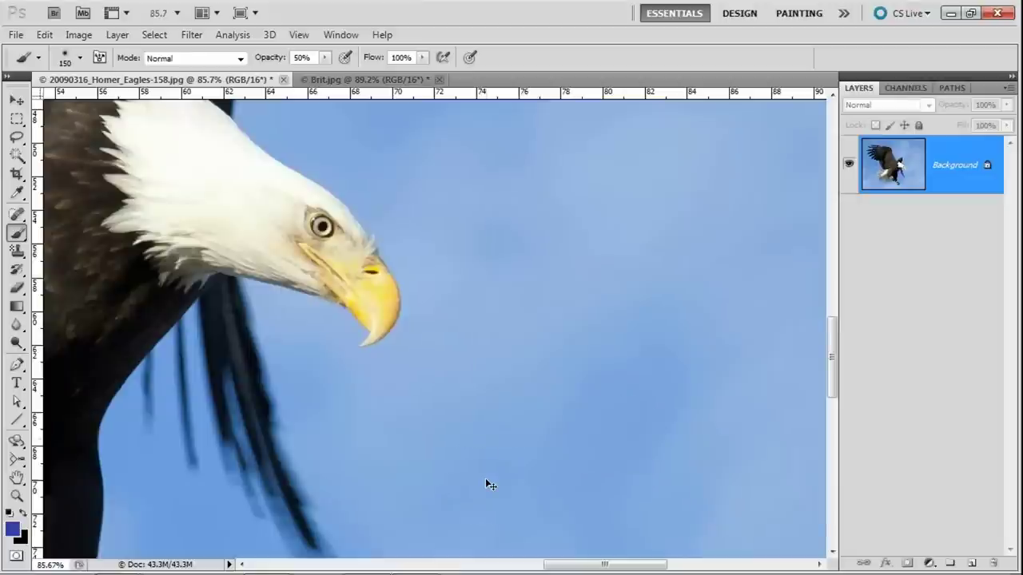
key(ctrl+1)
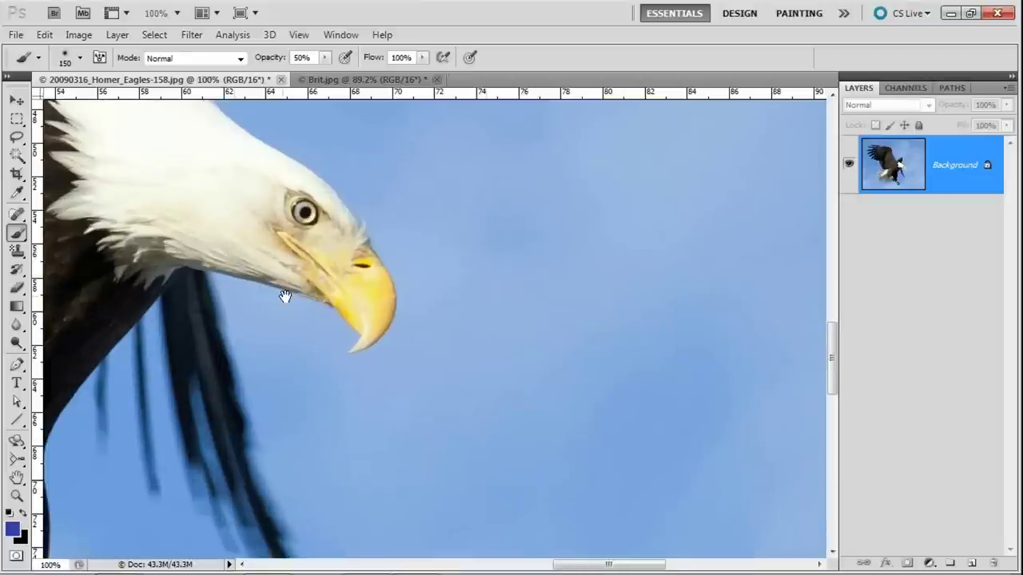
drag(285, 297, 434, 346)
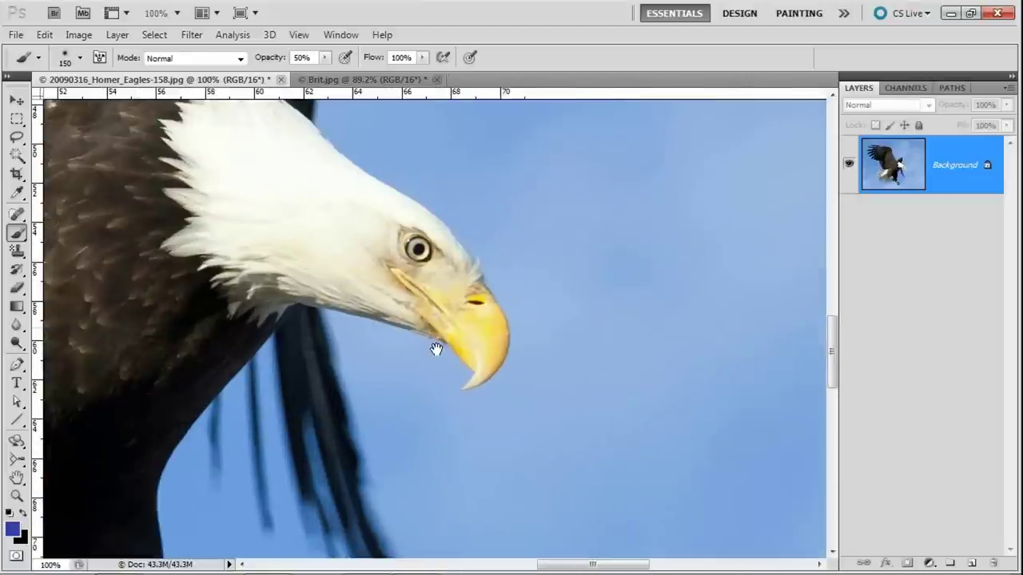
key(ctrl+0)
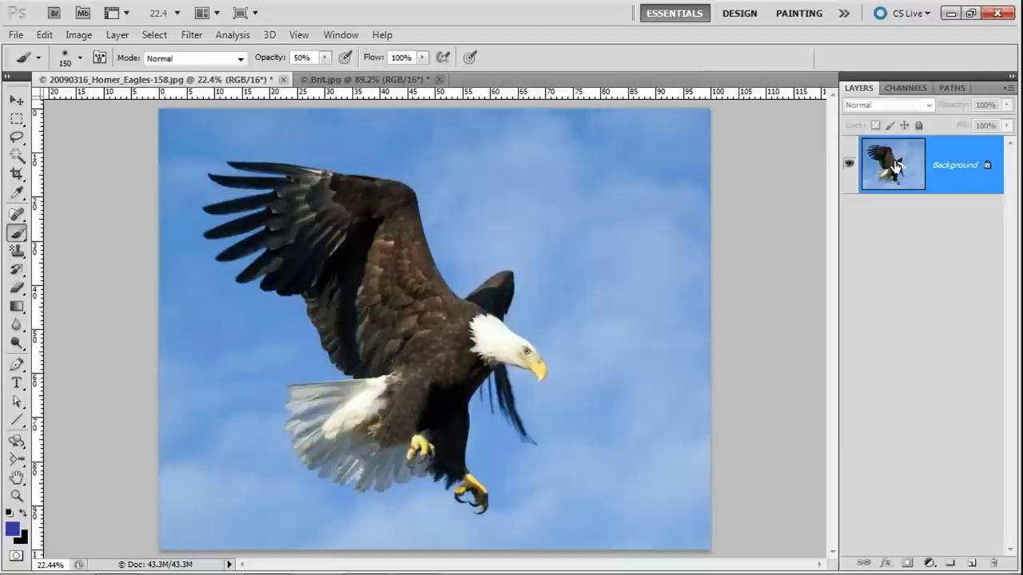
Duplicate the Background layer and rename the copy Topaz_Sharpen.
drag(895, 163, 972, 563)
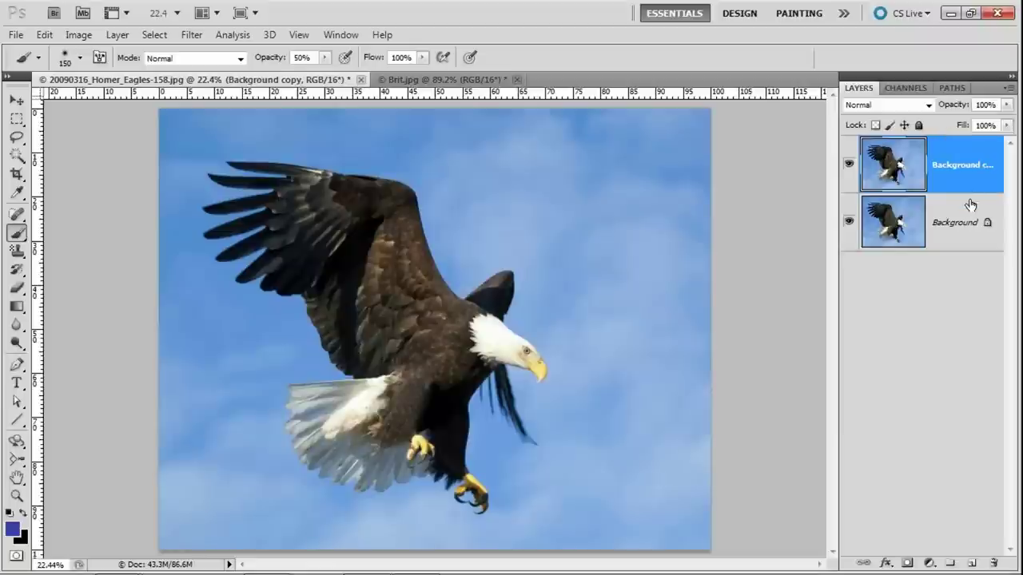
double_click(945, 166)
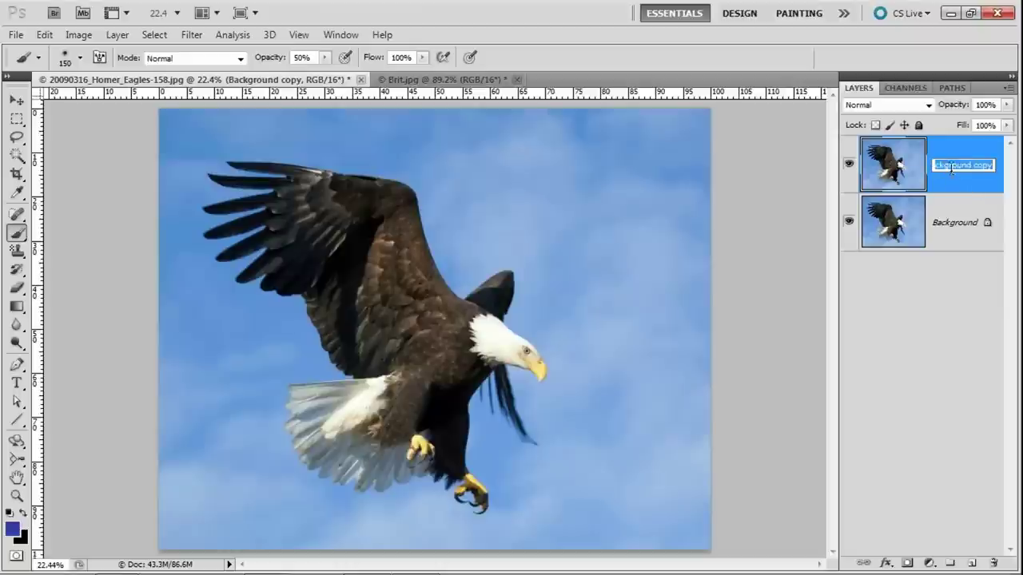
text(Sharpe)
key(BackSpace)
key(BackSpace)
key(BackSpace)
key(BackSpace)
key(BackSpace)
key(BackSpace)
text(Topaz_)
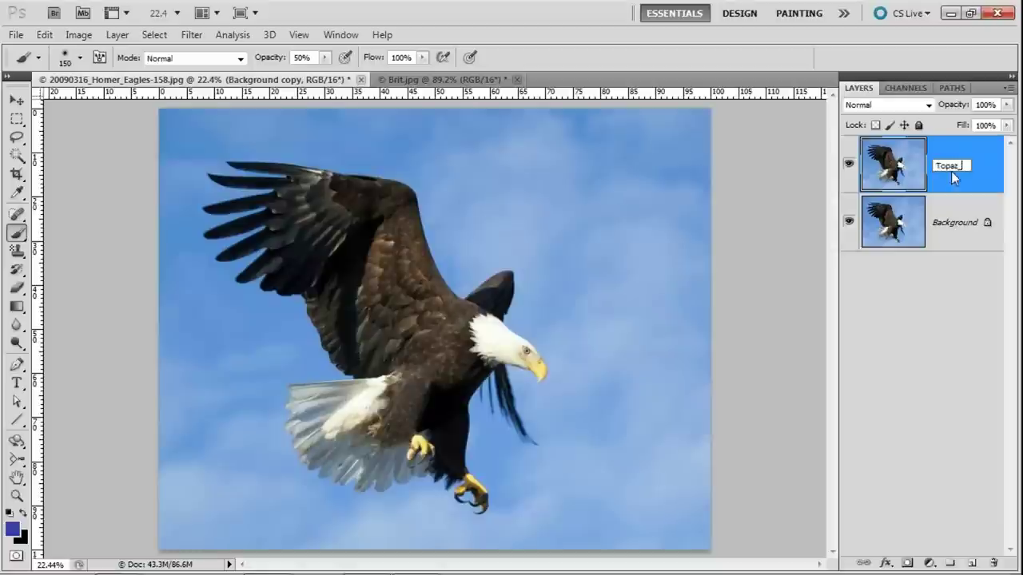
text(Sharpen)
click(896, 163)
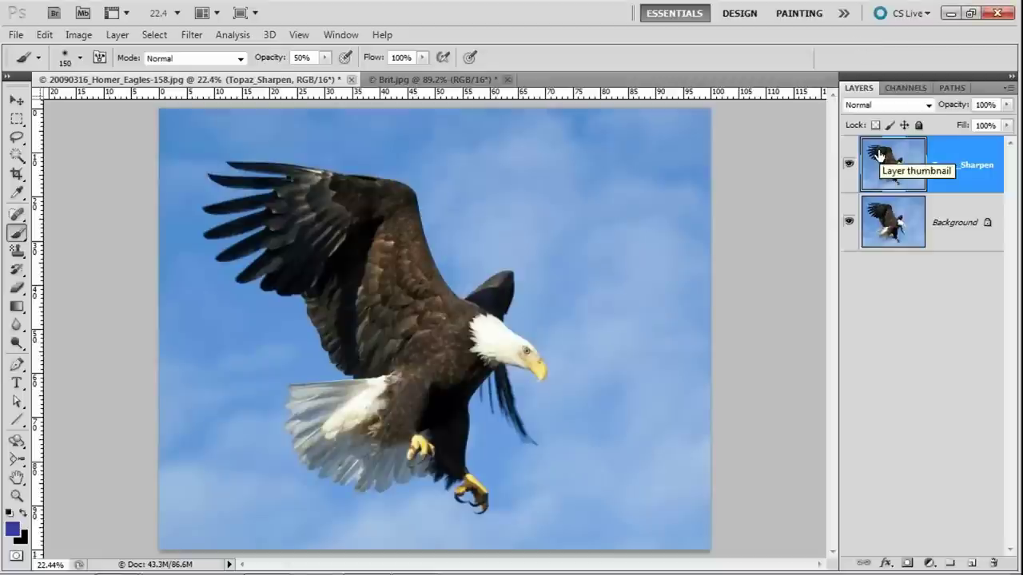
Open the Topaz_Sharpen layer in the Topaz Detail 2 filter.
click(182, 35)
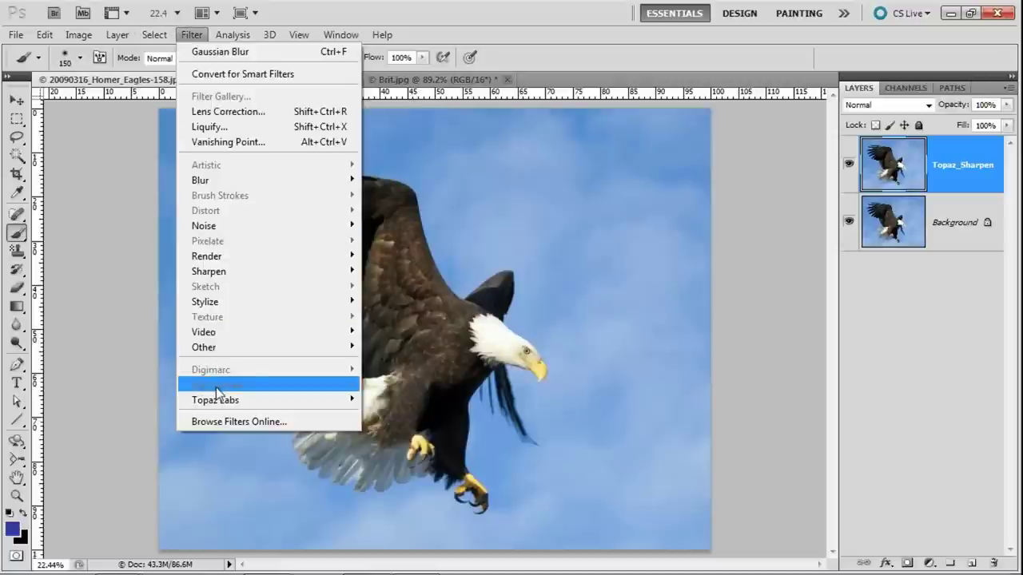
mouse_move(216, 399)
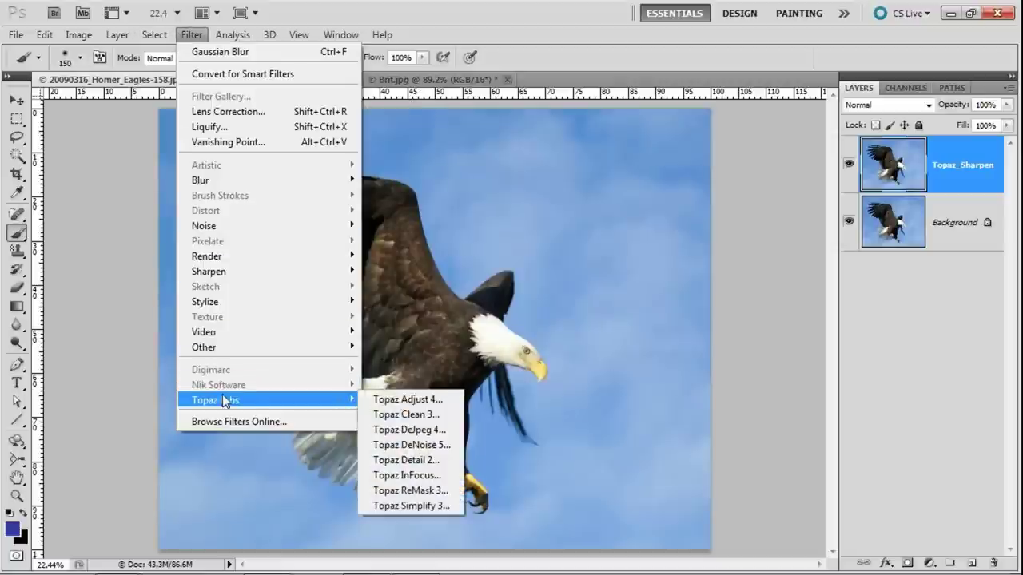
click(430, 462)
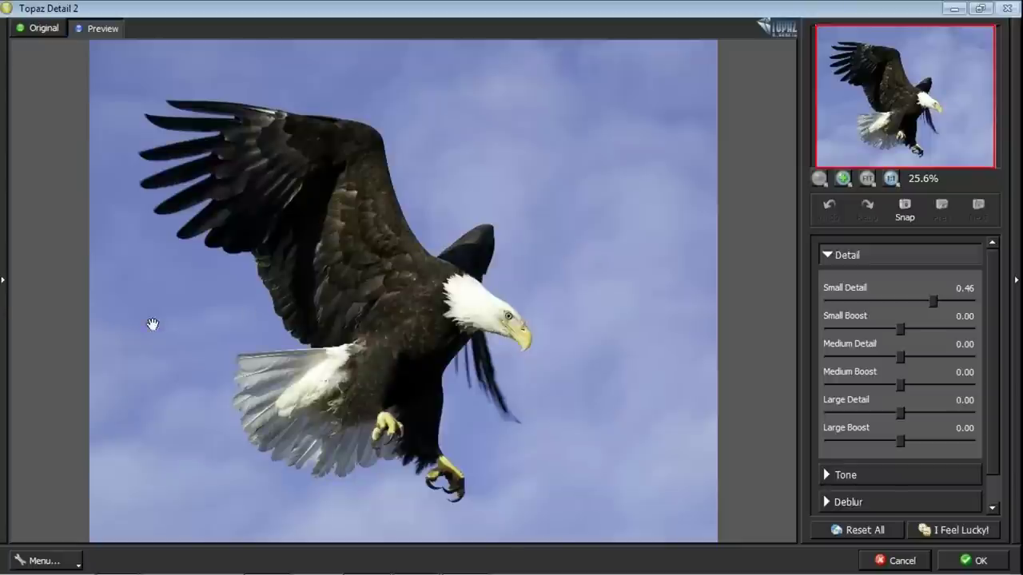
Glance at the filter's presets, hide them again and reset Small Detail to 0.00.
click(8, 286)
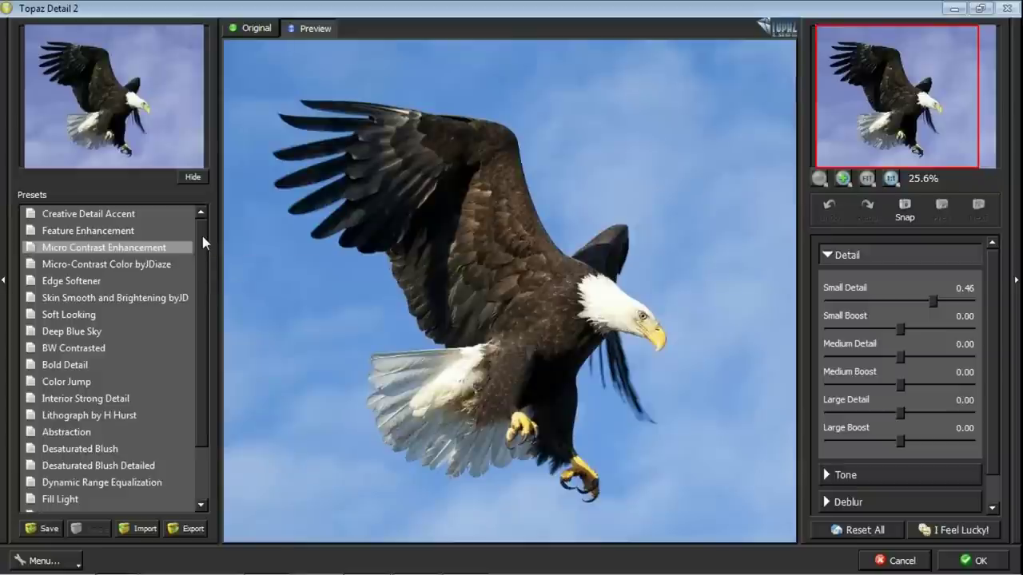
click(3, 282)
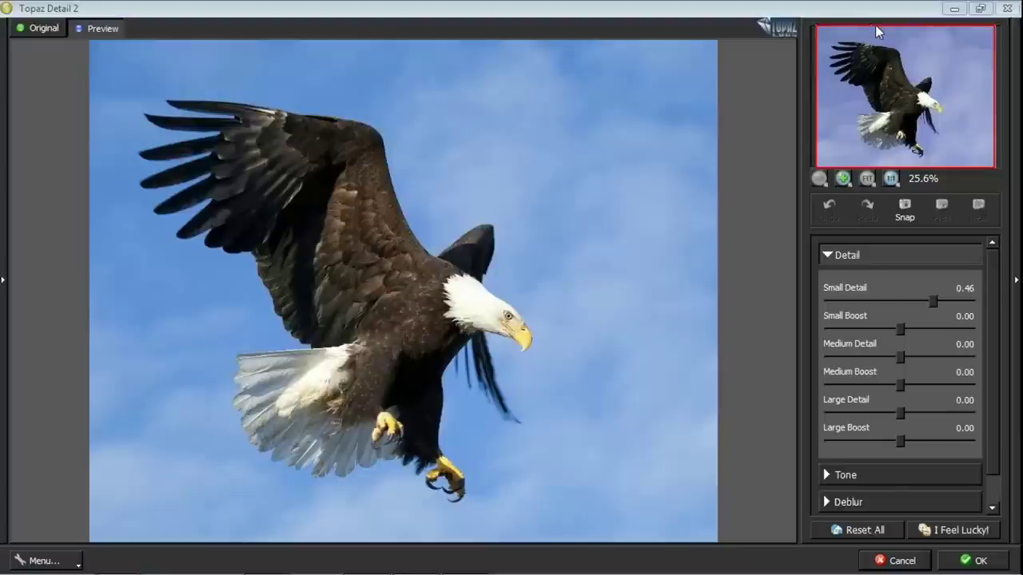
double_click(865, 289)
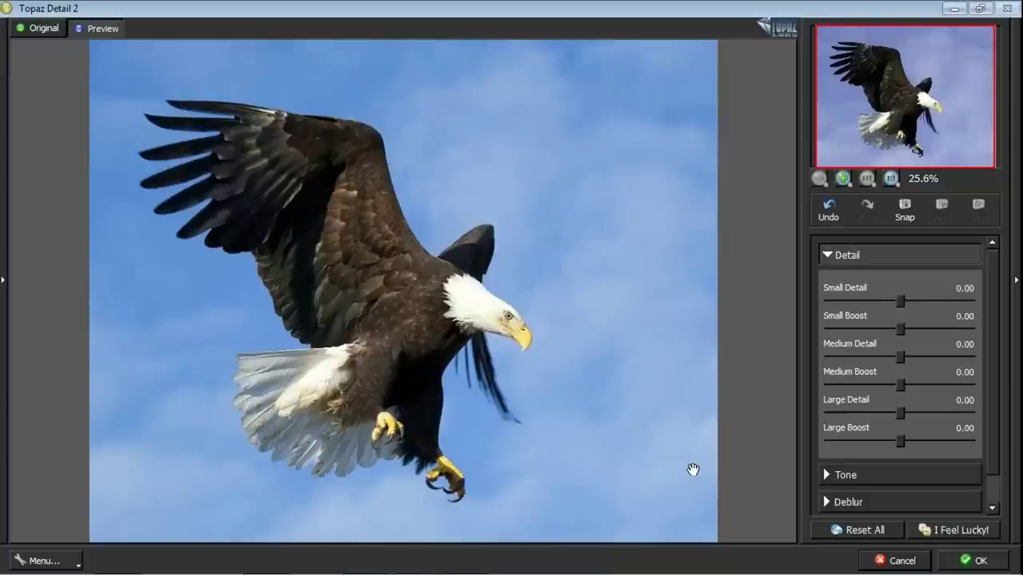
Look over the filter's parameter groups, expanding and collapsing Detail and Deblur.
click(827, 256)
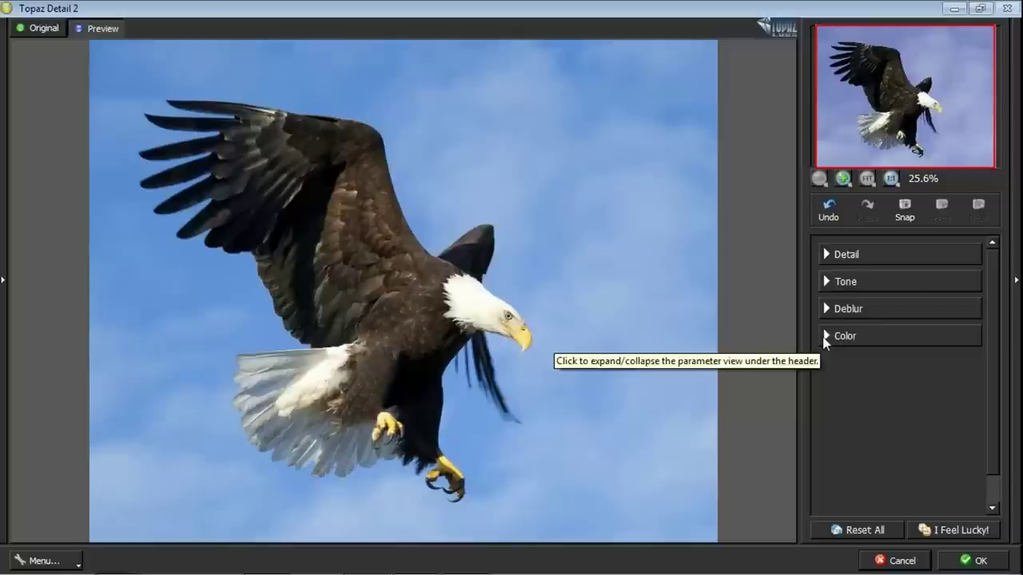
click(827, 254)
click(827, 259)
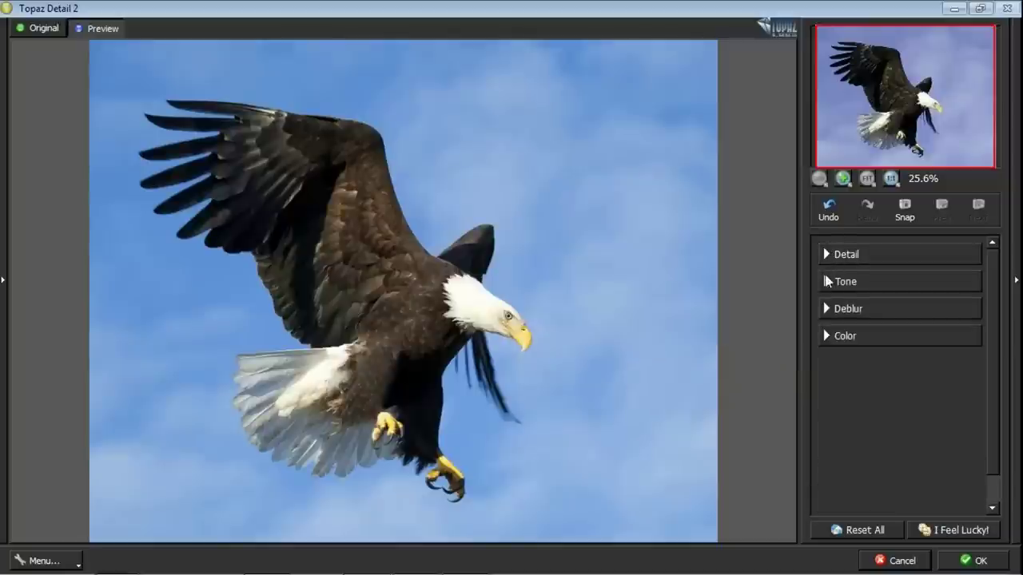
click(828, 311)
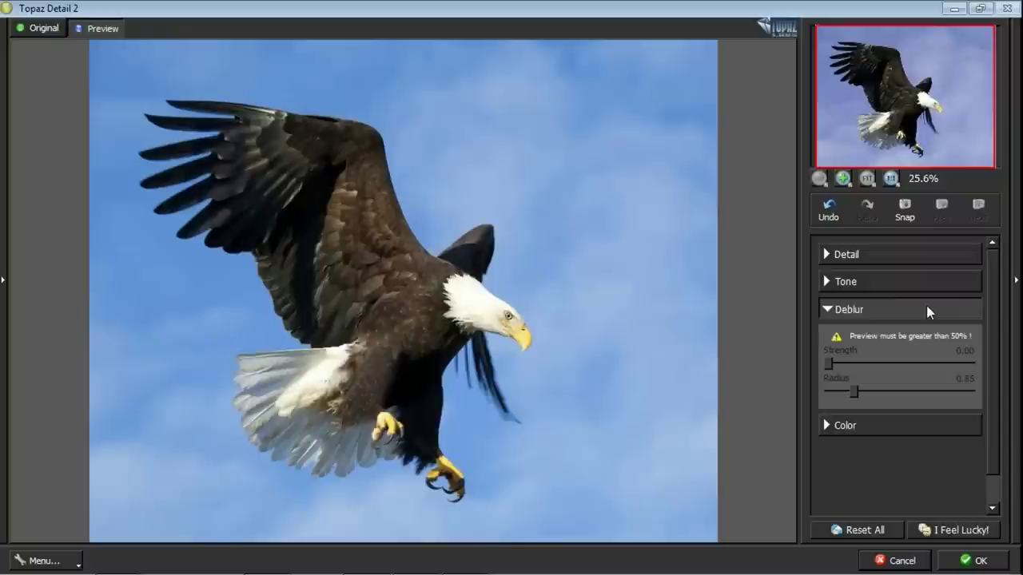
click(835, 310)
click(834, 254)
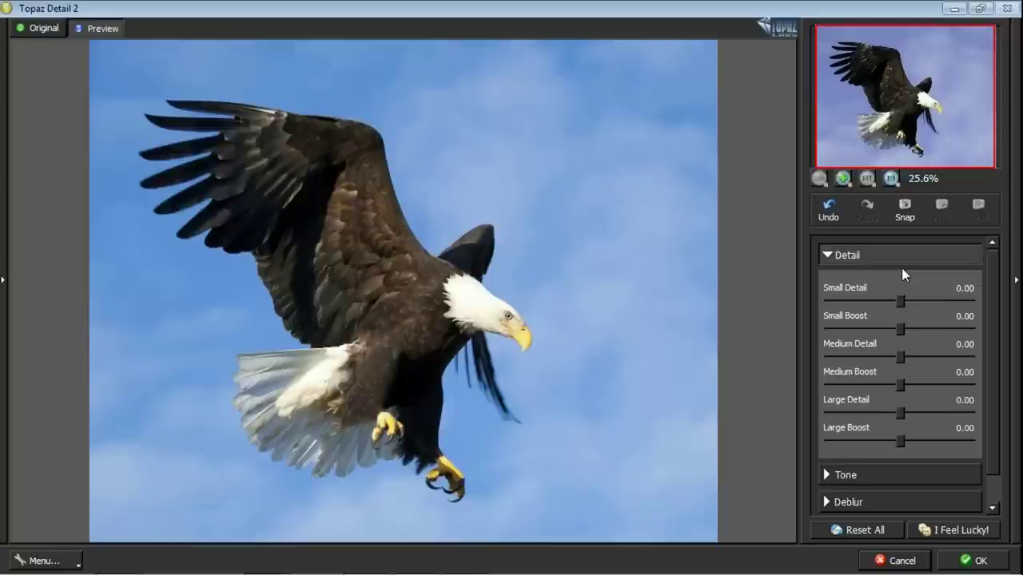
click(837, 254)
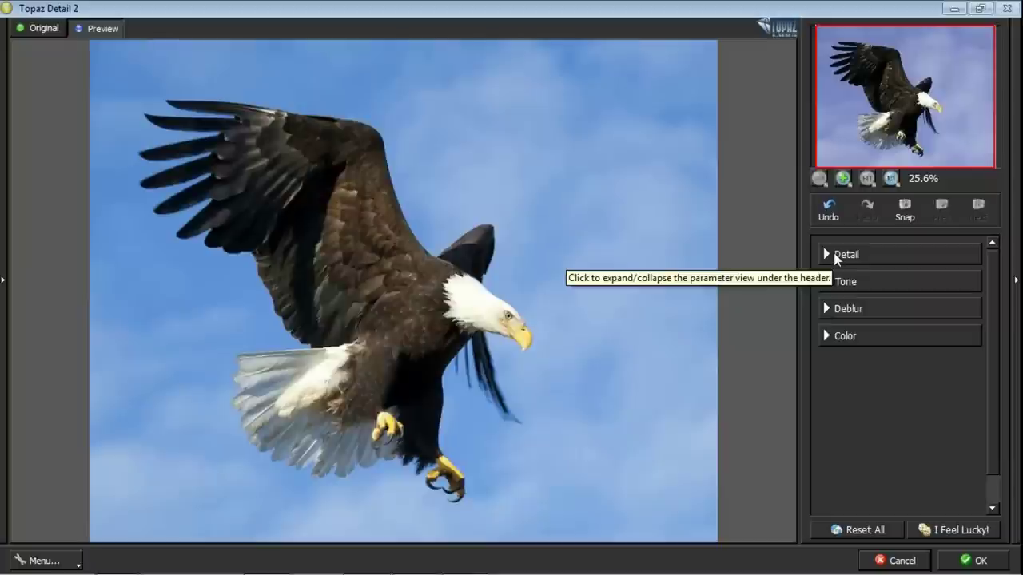
Reset all filter parameters and expand the Detail group.
click(857, 531)
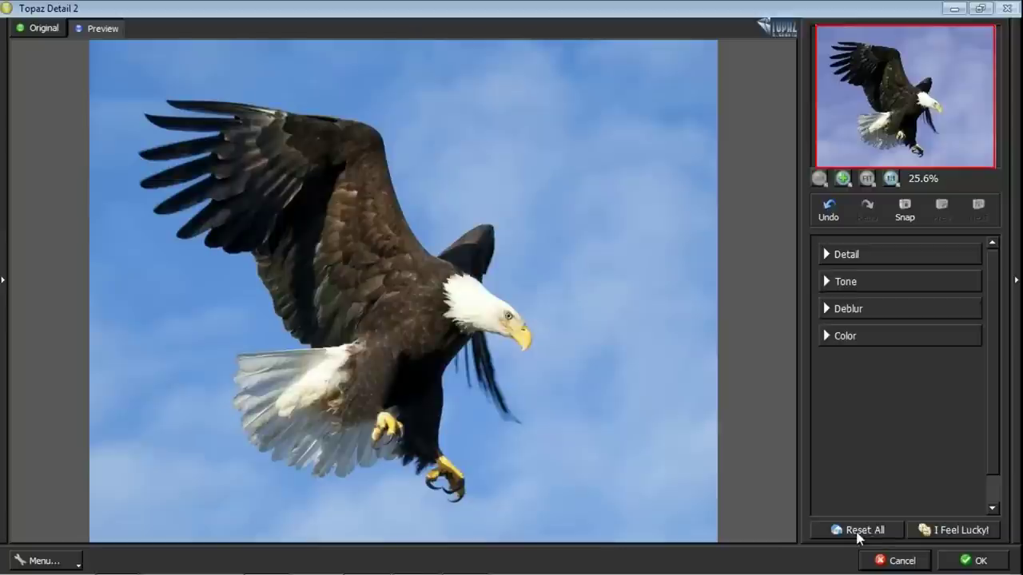
click(857, 531)
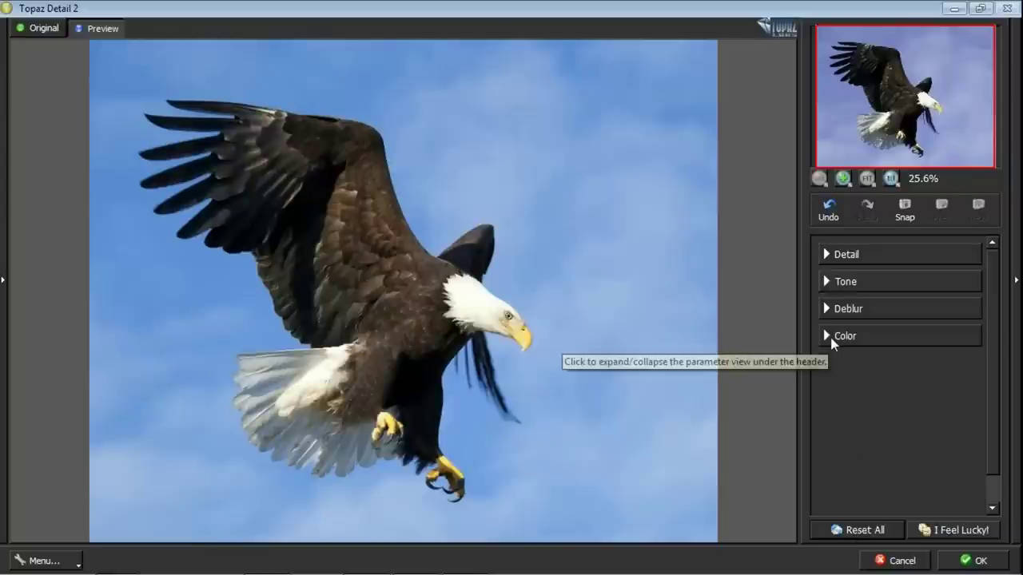
click(827, 255)
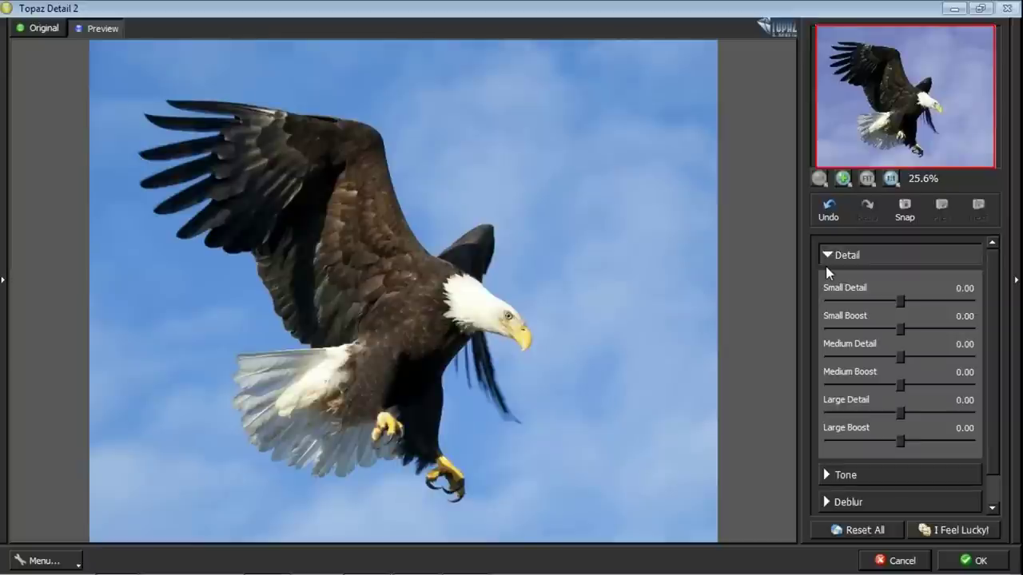
Show the eagle's head and beak at 100% in the filter preview.
click(842, 179)
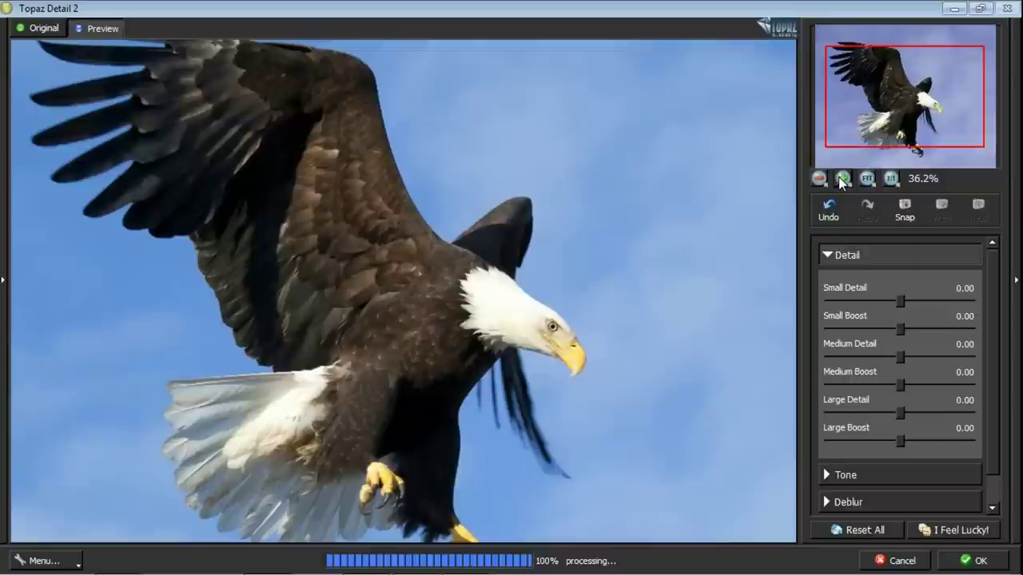
click(841, 180)
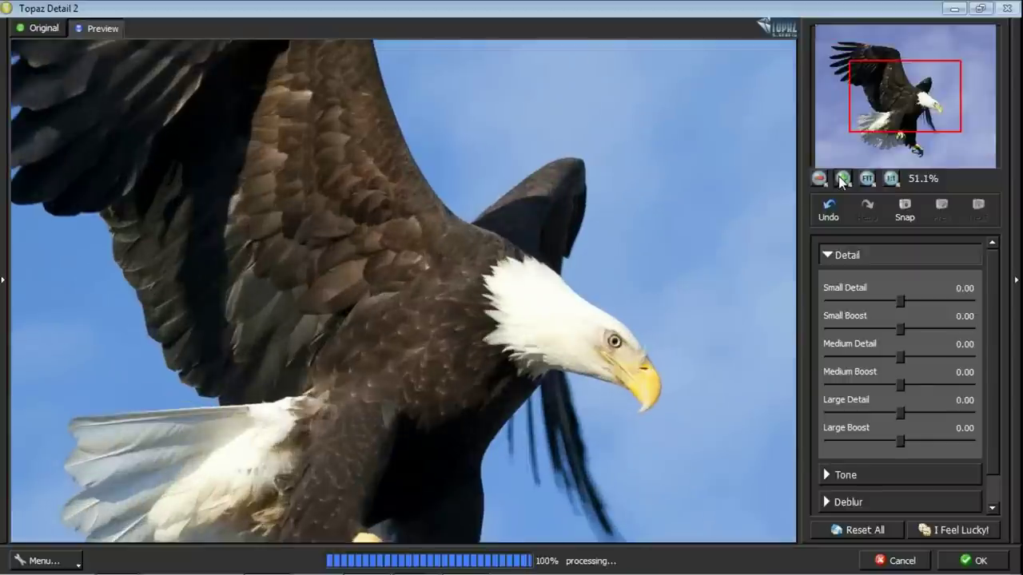
click(890, 179)
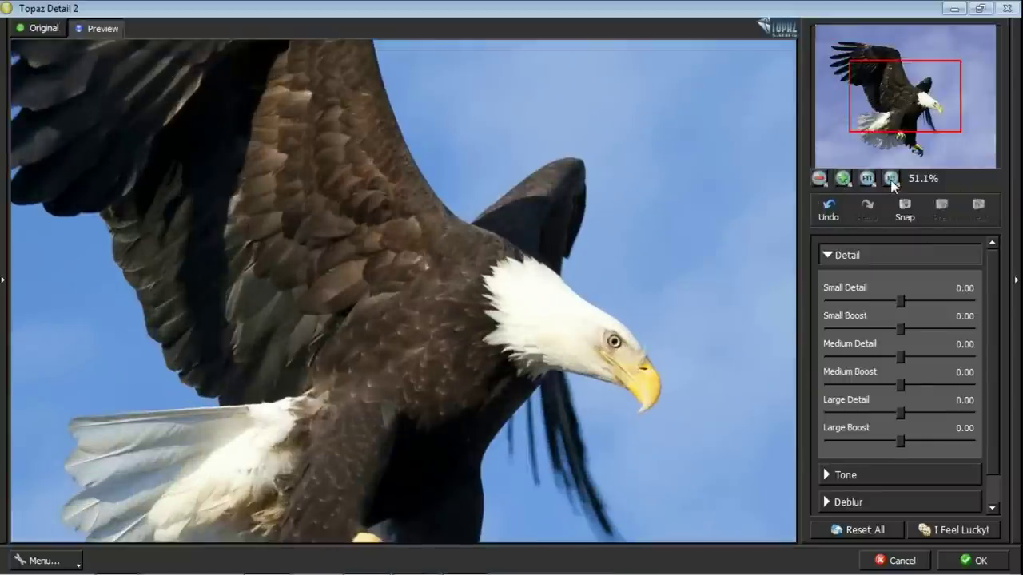
click(891, 180)
drag(678, 354, 422, 257)
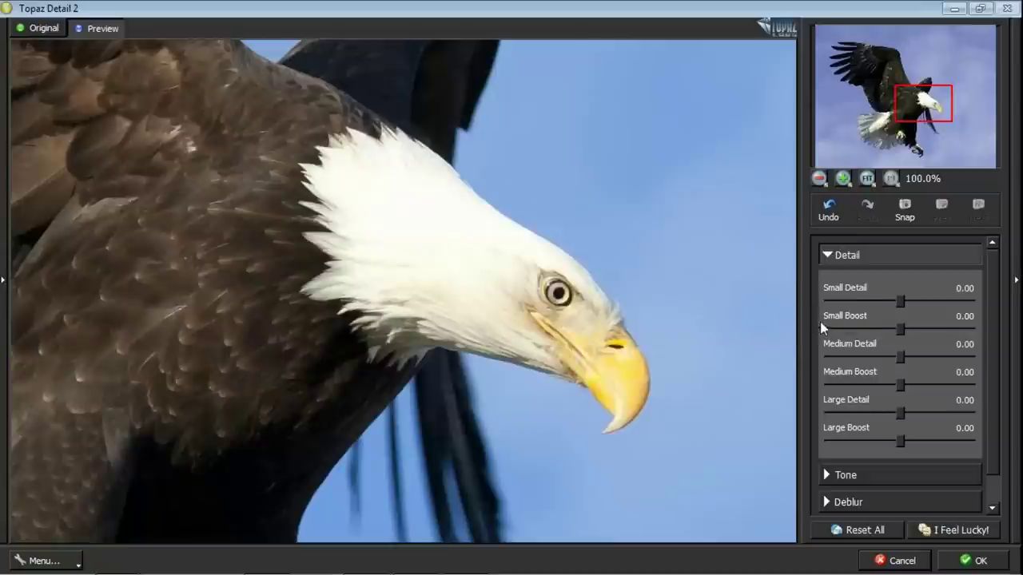
Try Small Detail at -1.00 and at about 0.17, and reset it to 0.00.
mouse_move(845, 316)
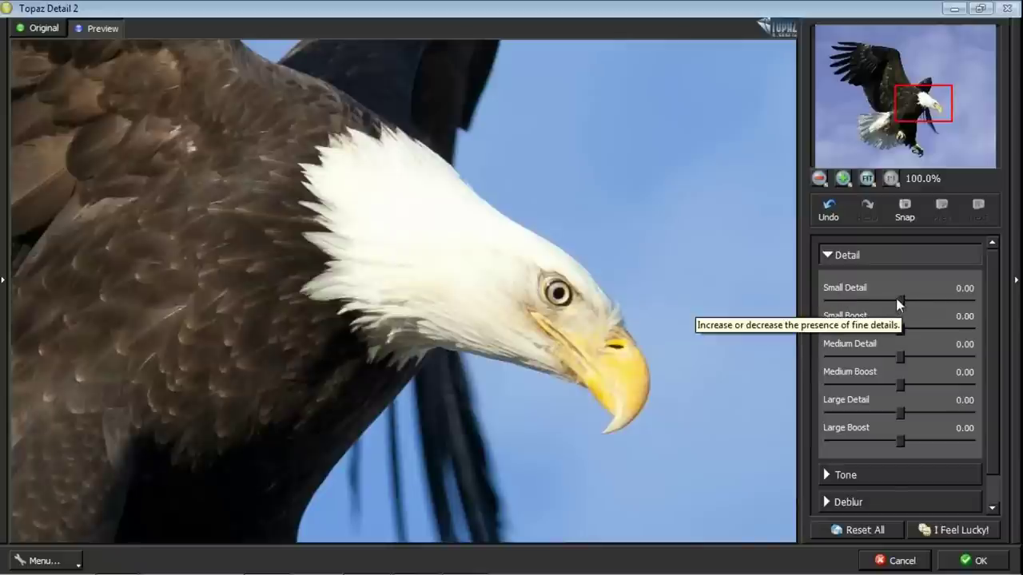
drag(896, 298, 816, 303)
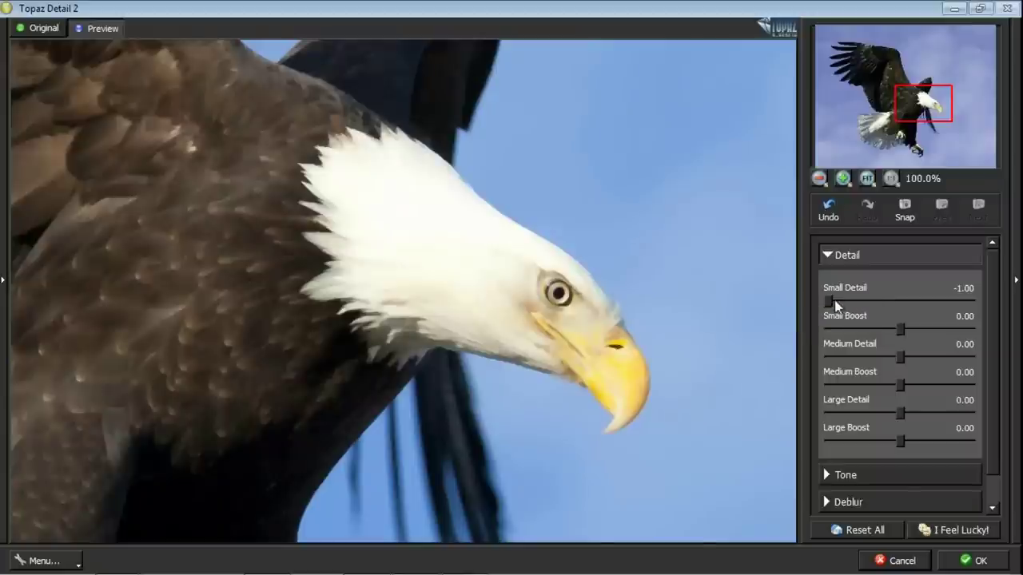
drag(829, 300, 908, 305)
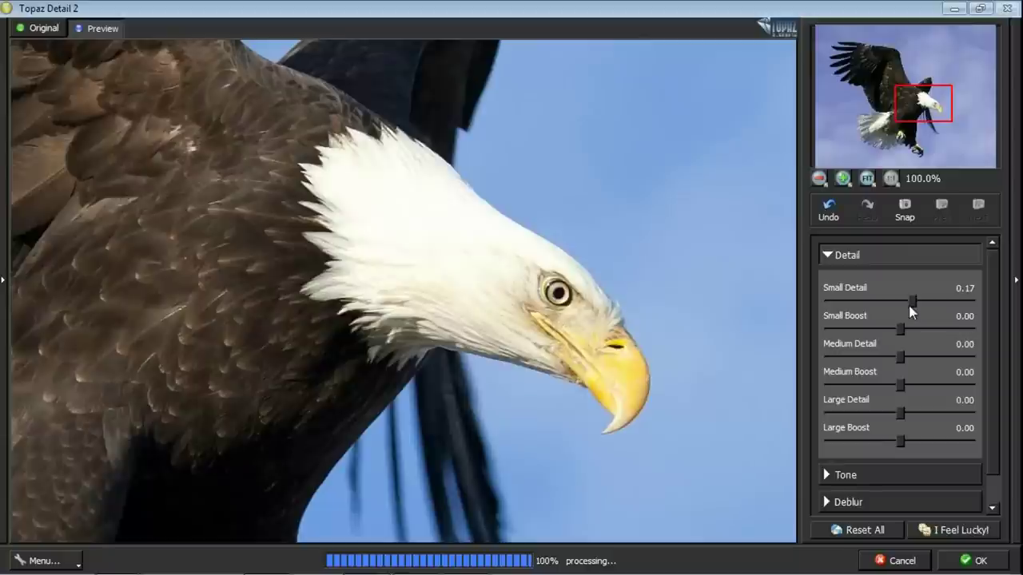
double_click(858, 288)
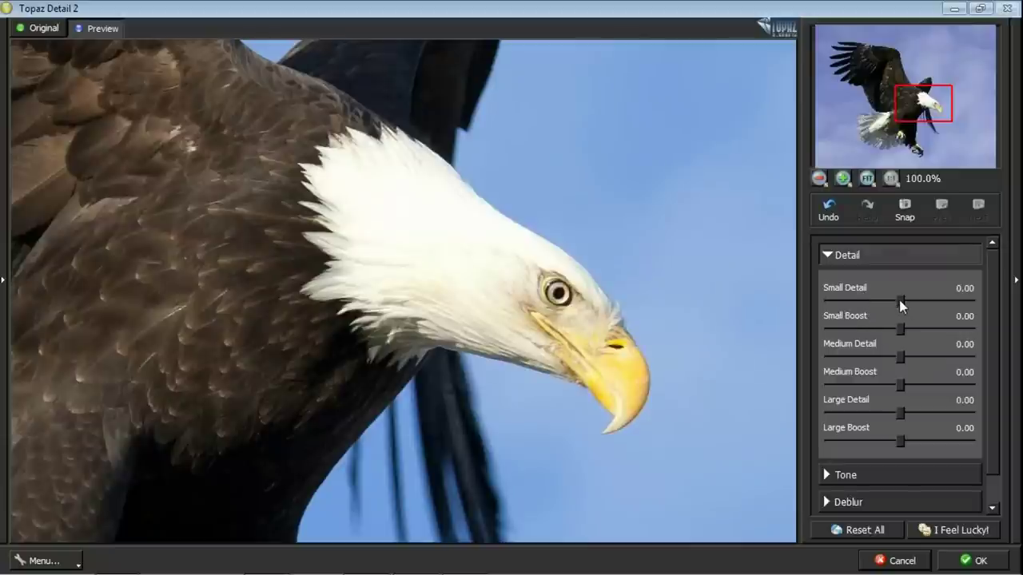
Set Small Detail to 1.00 and compare the sharpened preview with the original eagle image.
drag(899, 299, 975, 311)
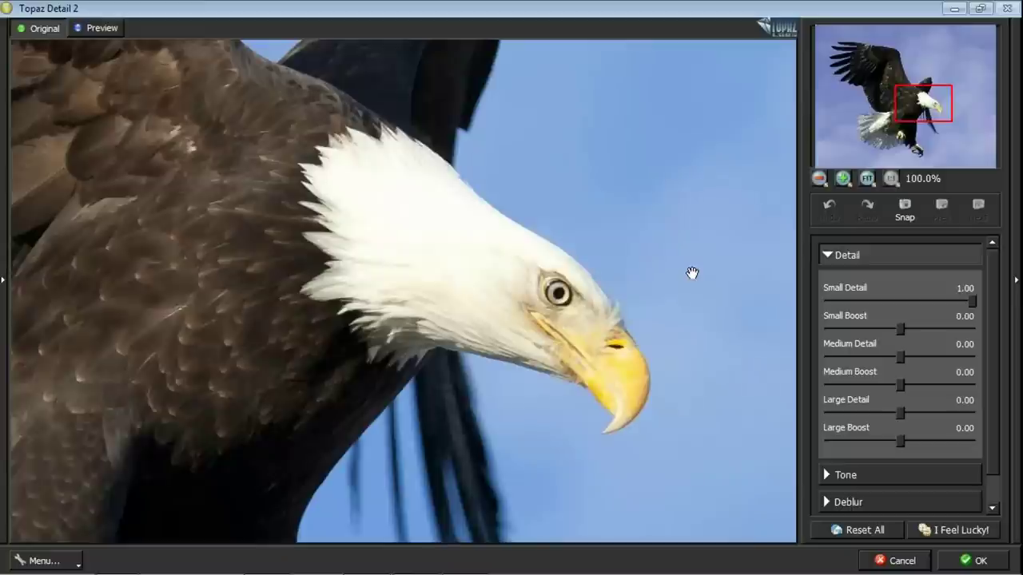
click(692, 274)
click(692, 273)
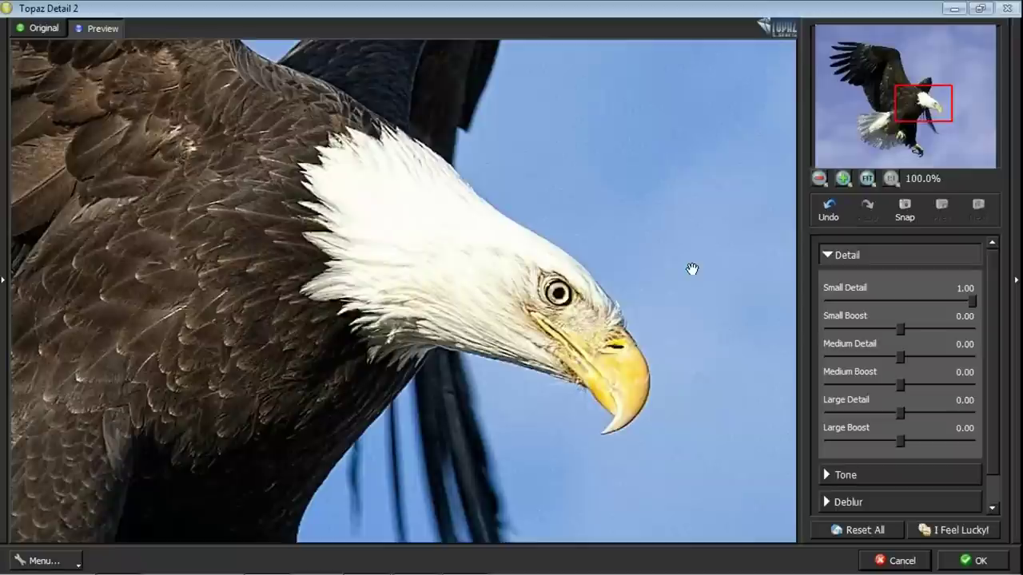
click(692, 268)
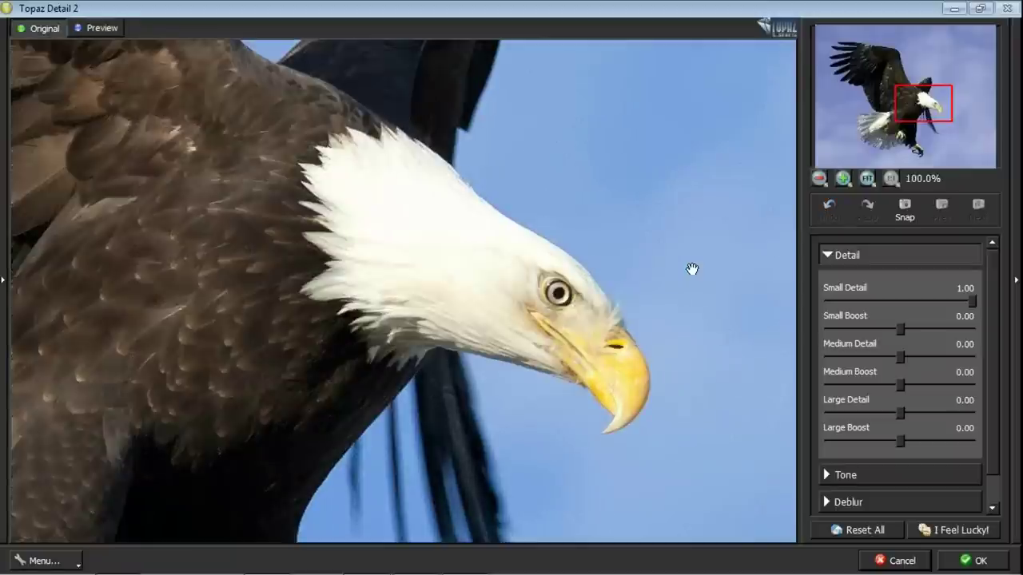
Examine the sharpened feathers, head and beak across the eagle preview and compare them with the original image.
drag(692, 269, 694, 267)
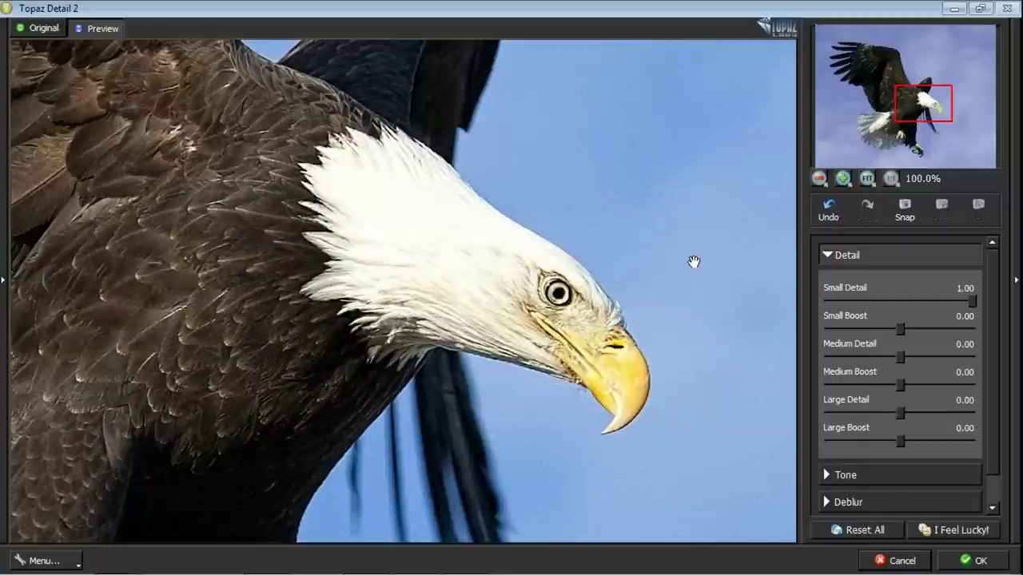
click(621, 250)
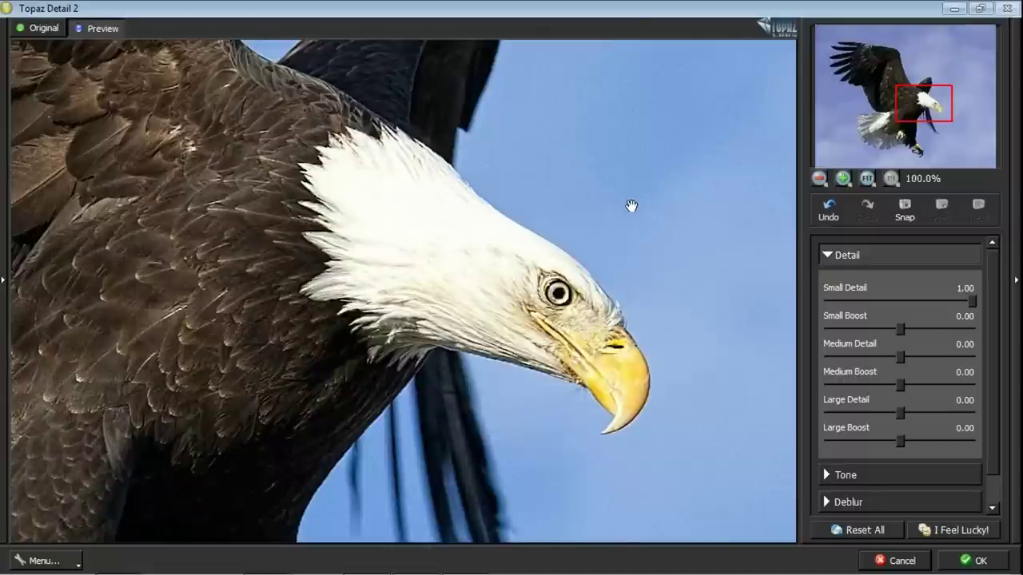
drag(229, 311, 376, 316)
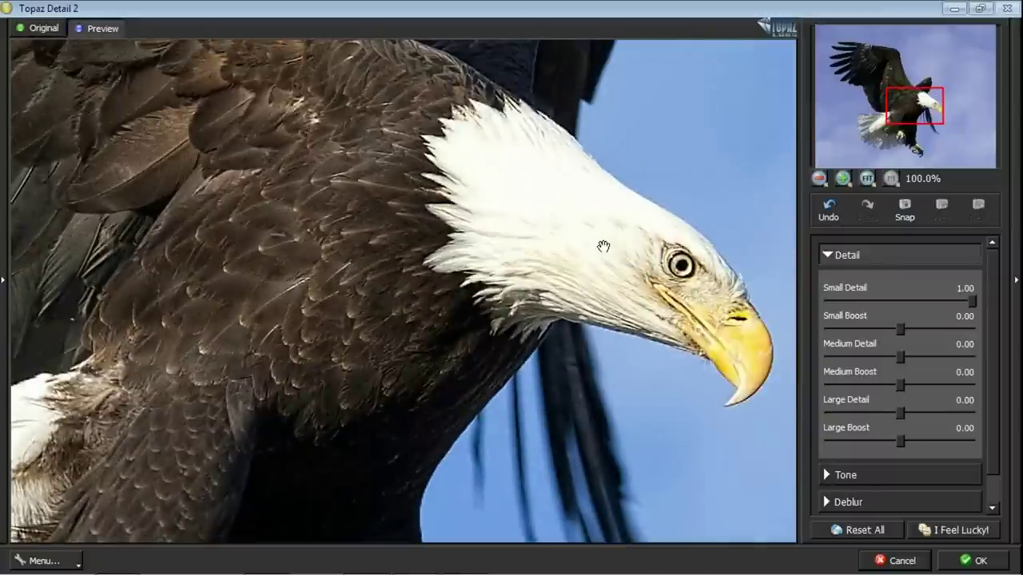
drag(603, 246, 488, 249)
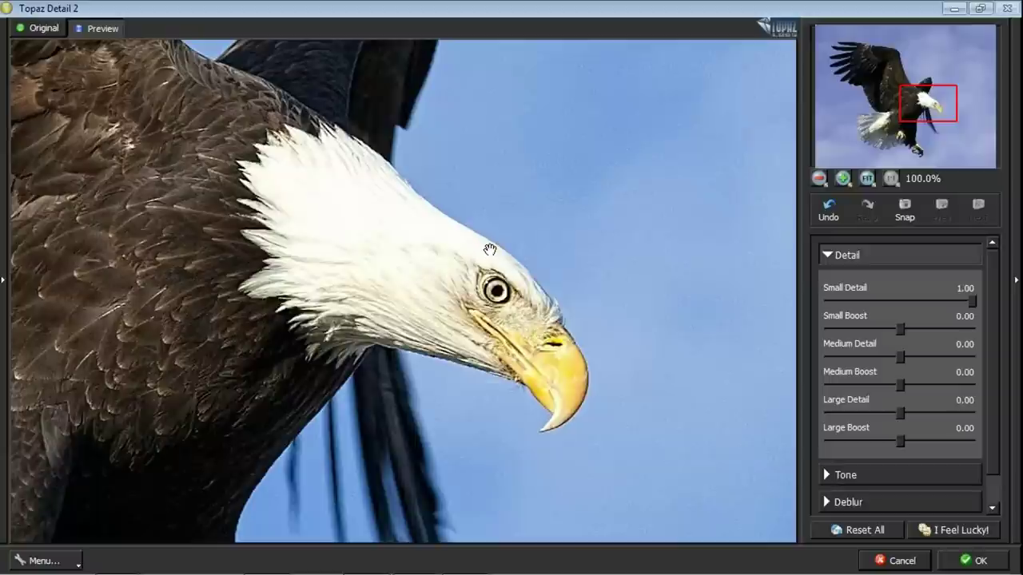
click(490, 250)
drag(490, 250, 489, 243)
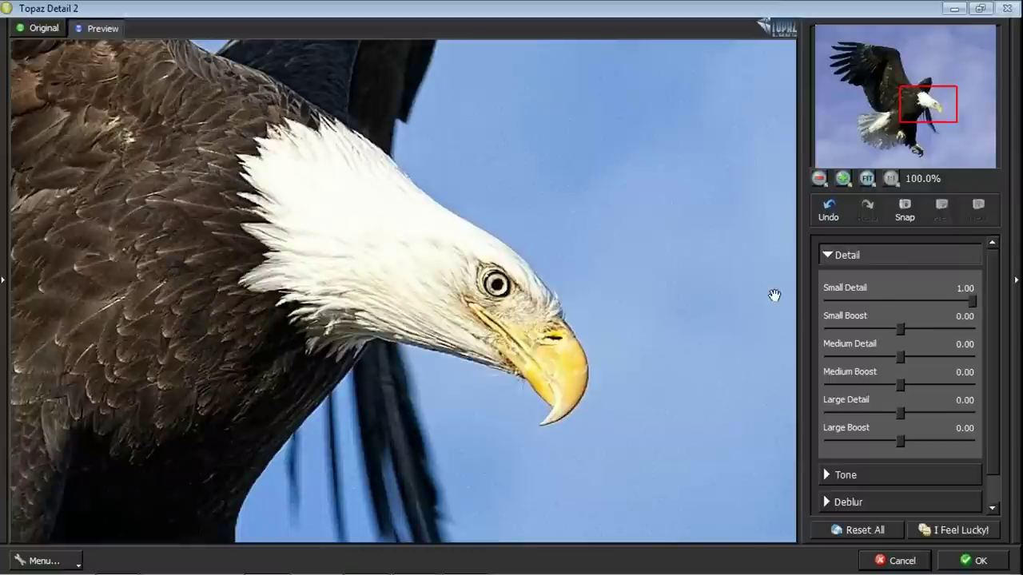
click(587, 278)
drag(587, 279, 587, 277)
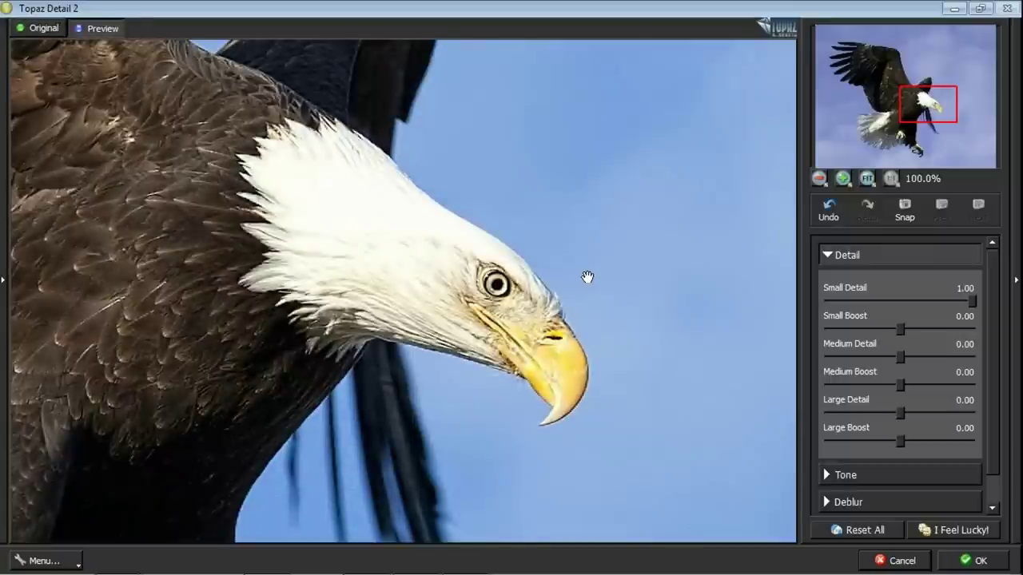
click(595, 269)
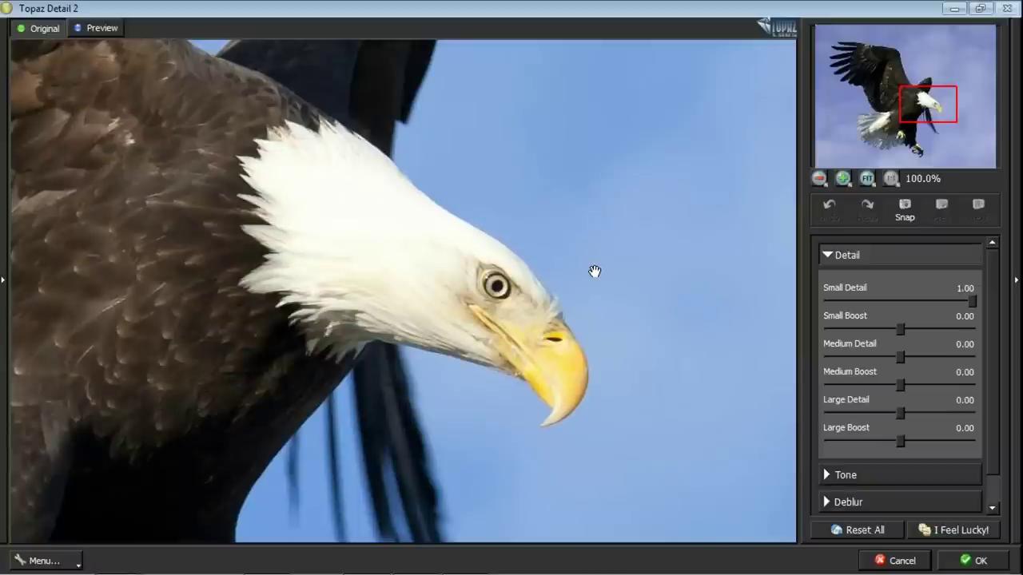
Set Small Detail to 0.50 and compare the preview repeatedly with the original eagle image.
drag(971, 302, 936, 305)
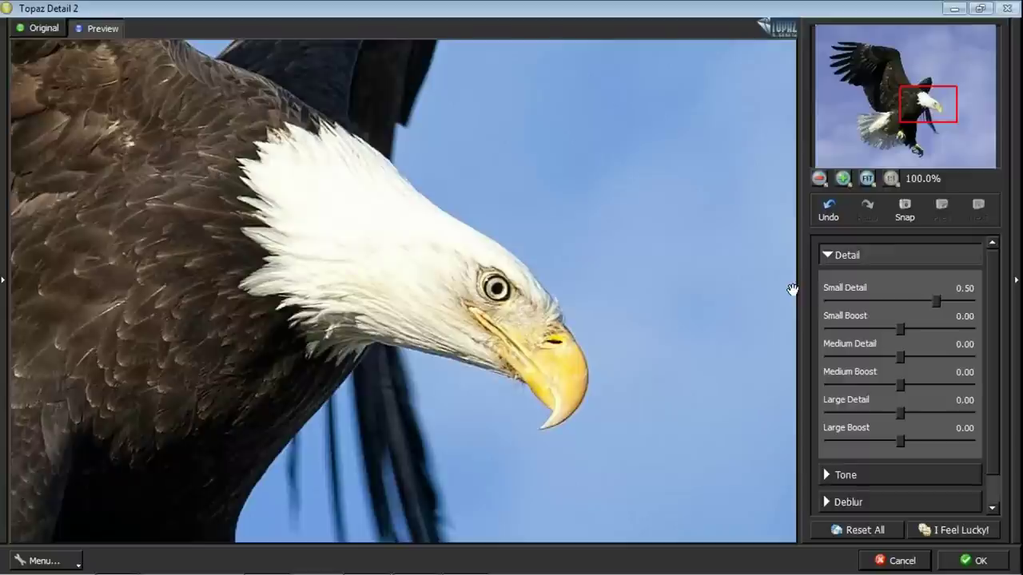
click(711, 253)
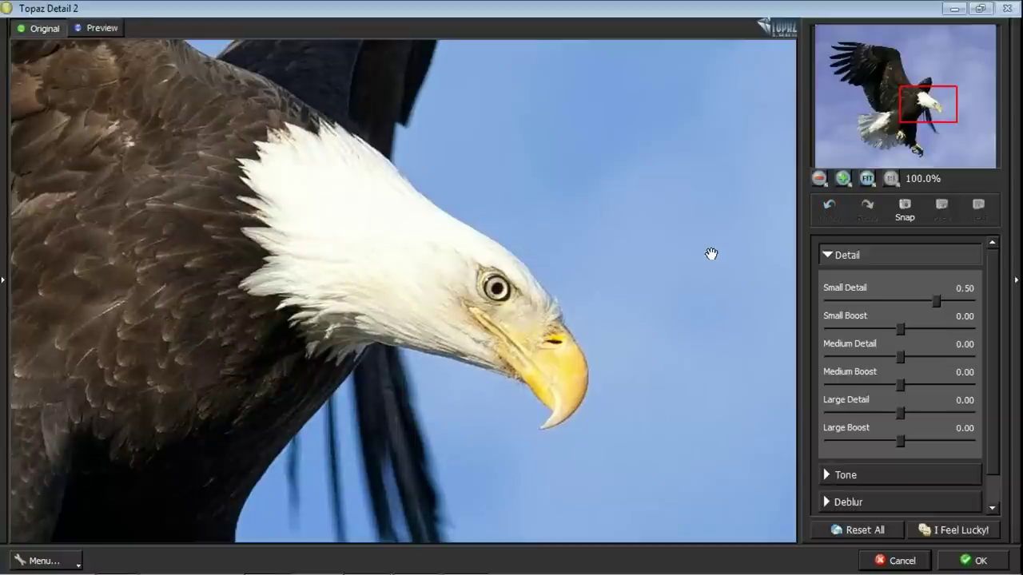
click(711, 253)
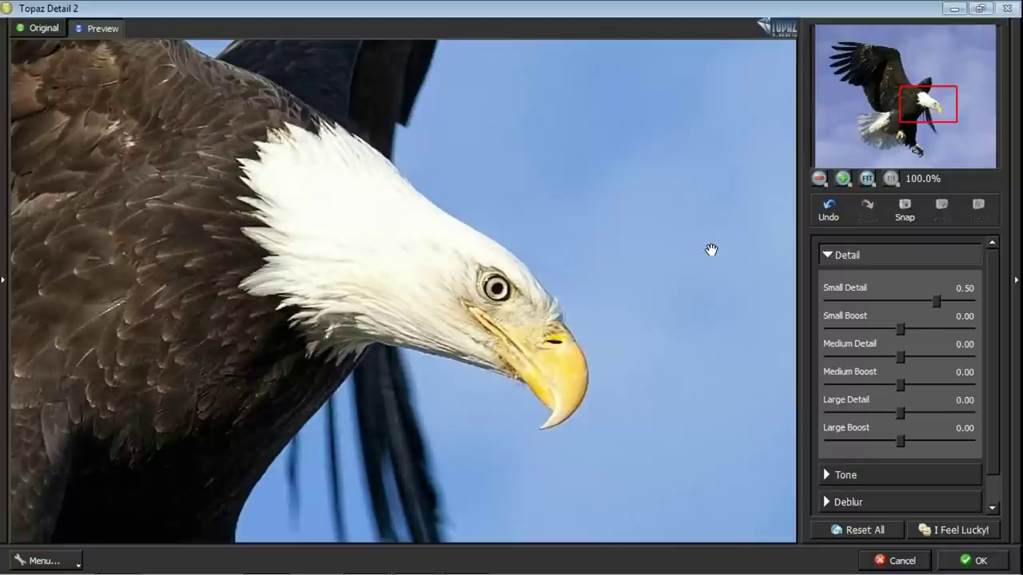
click(660, 219)
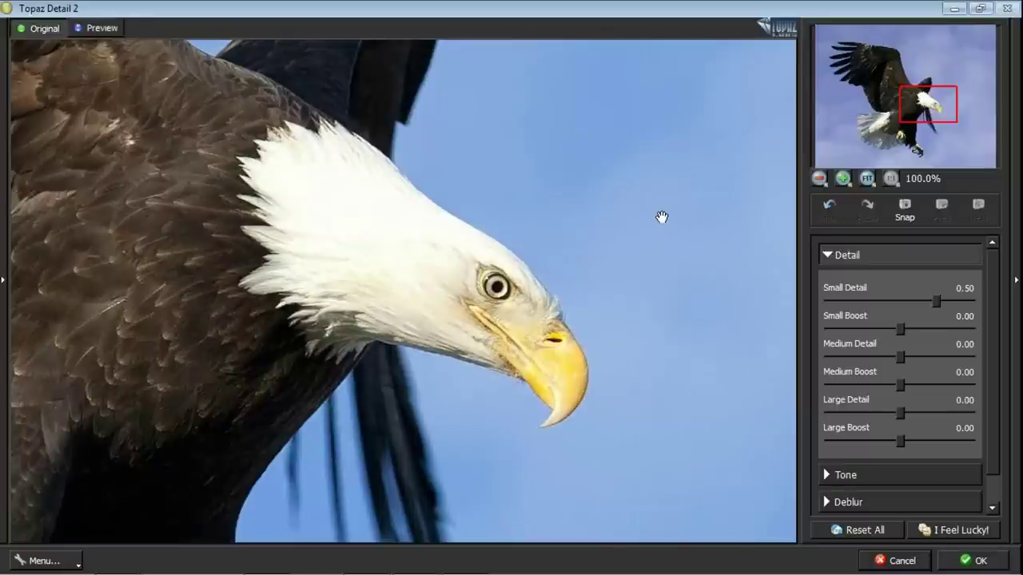
click(656, 211)
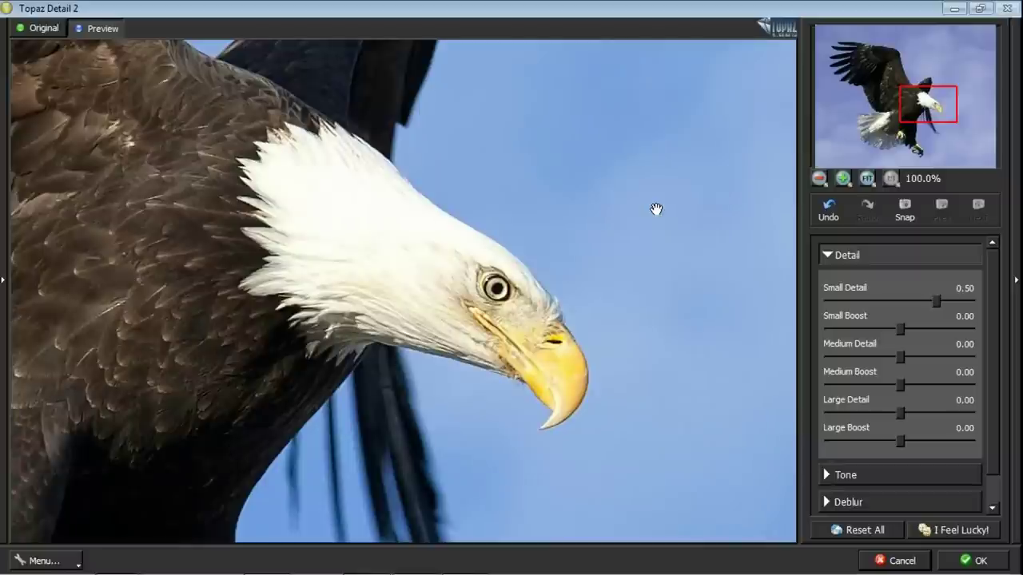
click(655, 209)
click(655, 209)
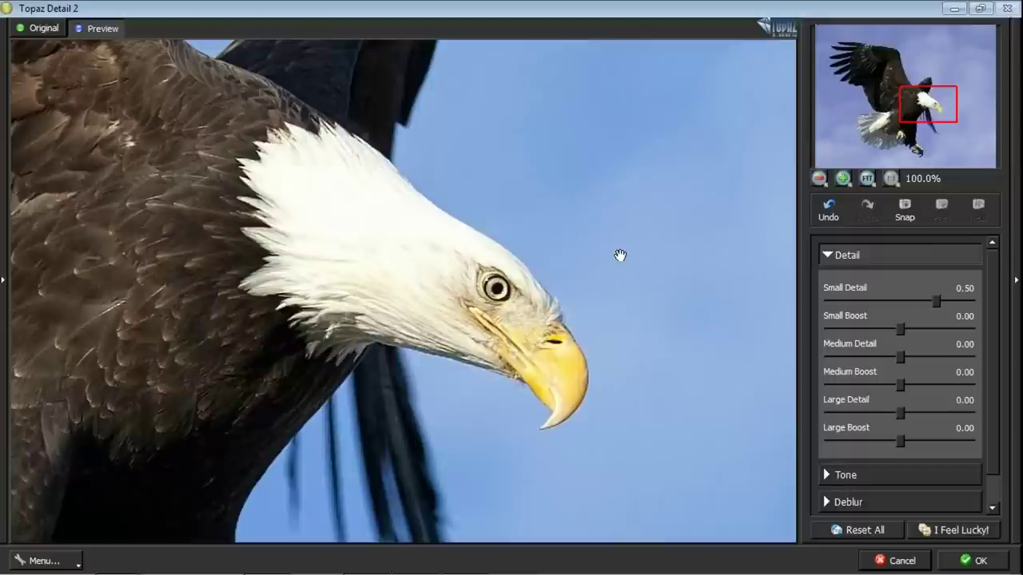
Raise Small Detail to 1.00 and compare the stronger sharpening with the original eagle image.
drag(934, 301, 973, 301)
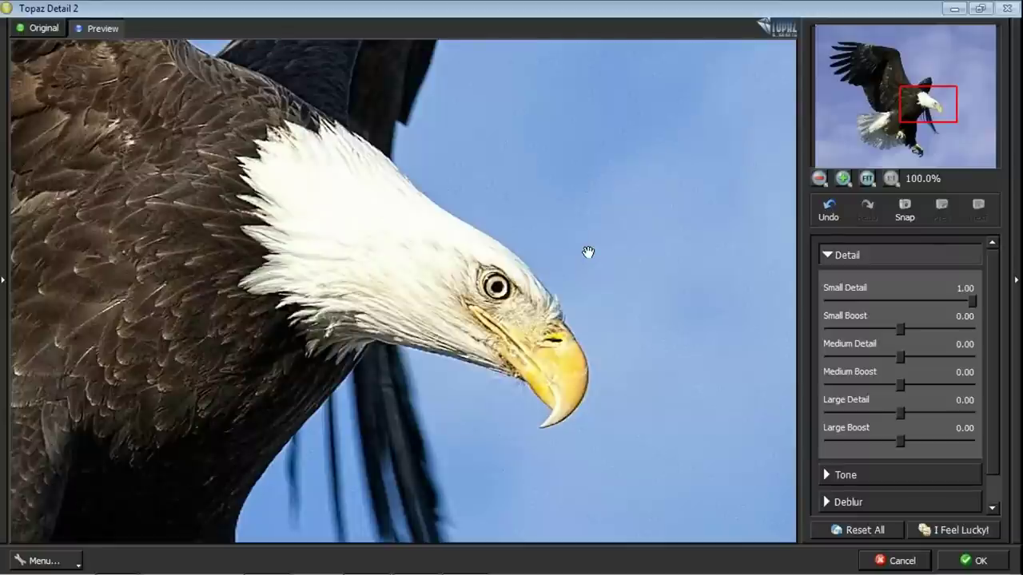
click(588, 253)
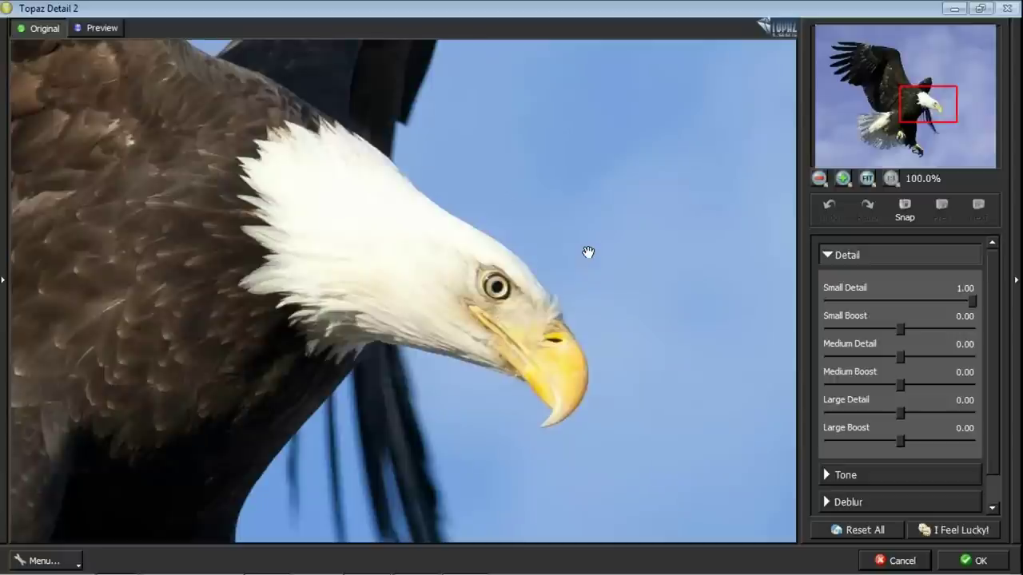
click(588, 252)
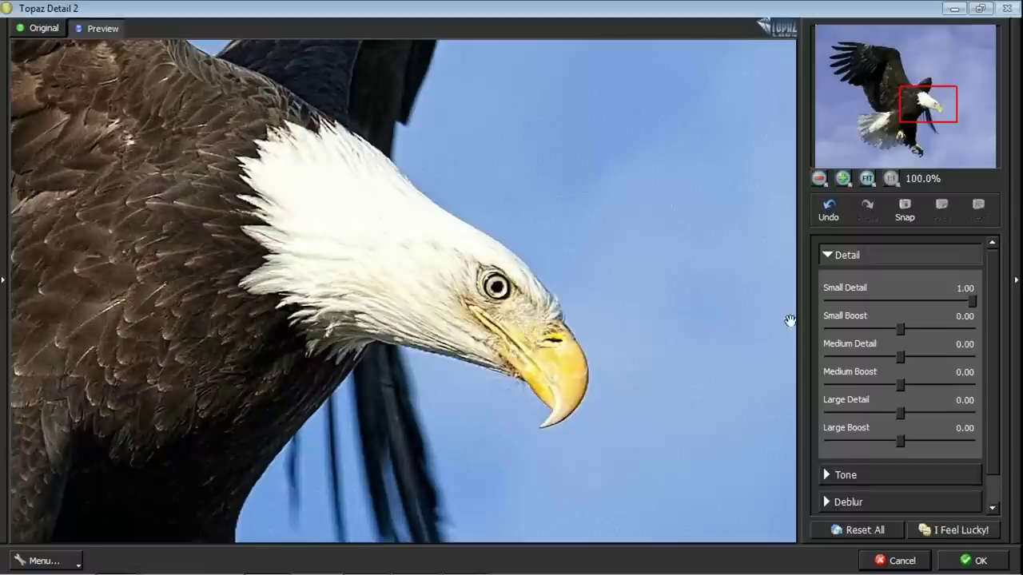
Try Small Detail at 0.50 and at 0.41 on the eagle, and return it to 0.50.
drag(948, 300, 937, 300)
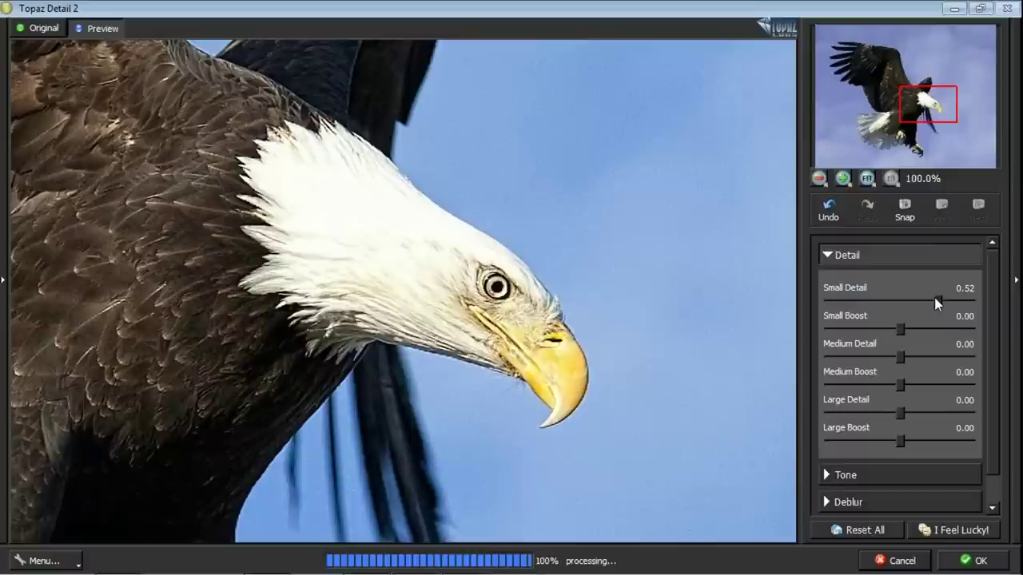
drag(937, 301, 935, 301)
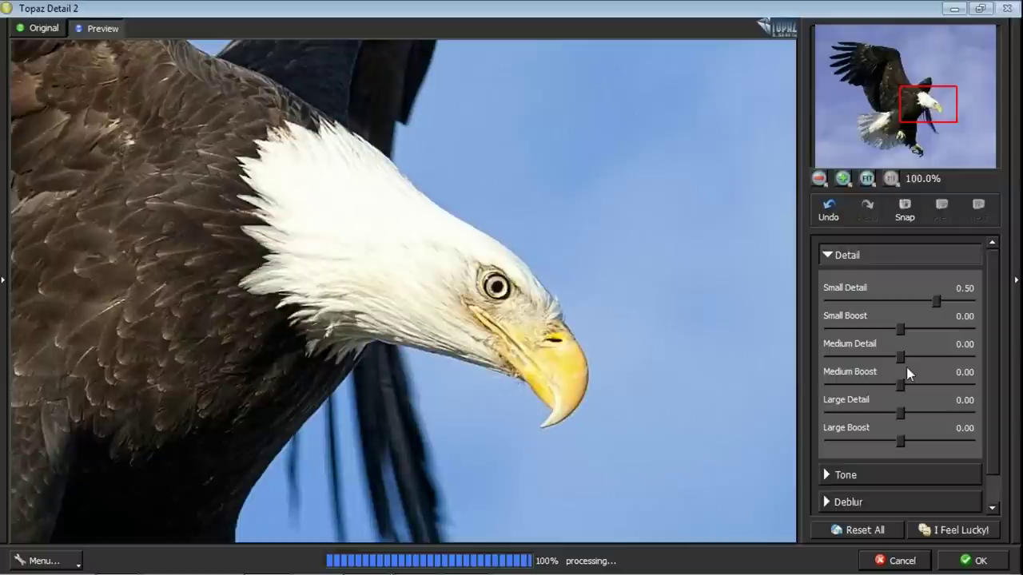
click(686, 217)
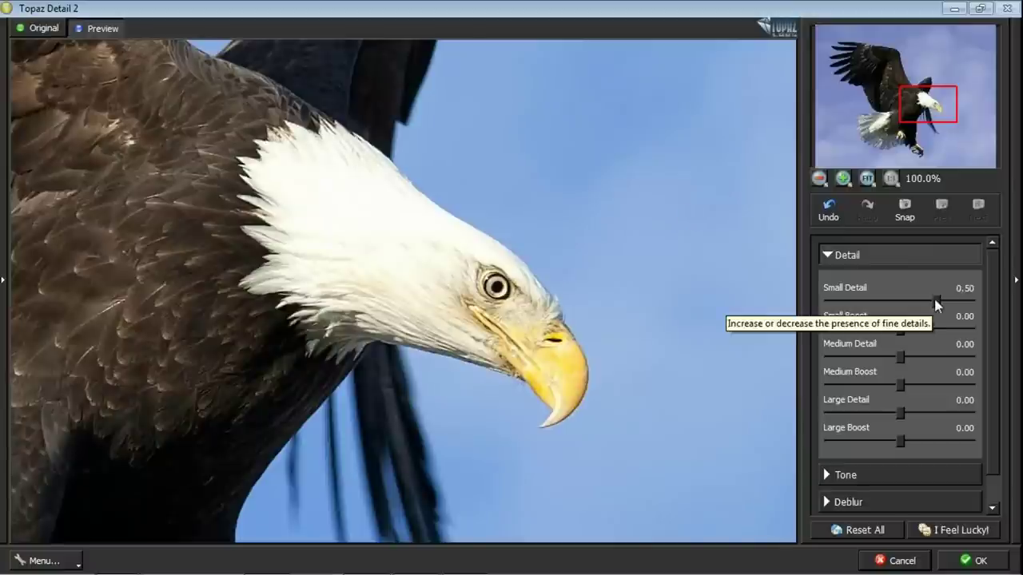
drag(937, 302, 927, 314)
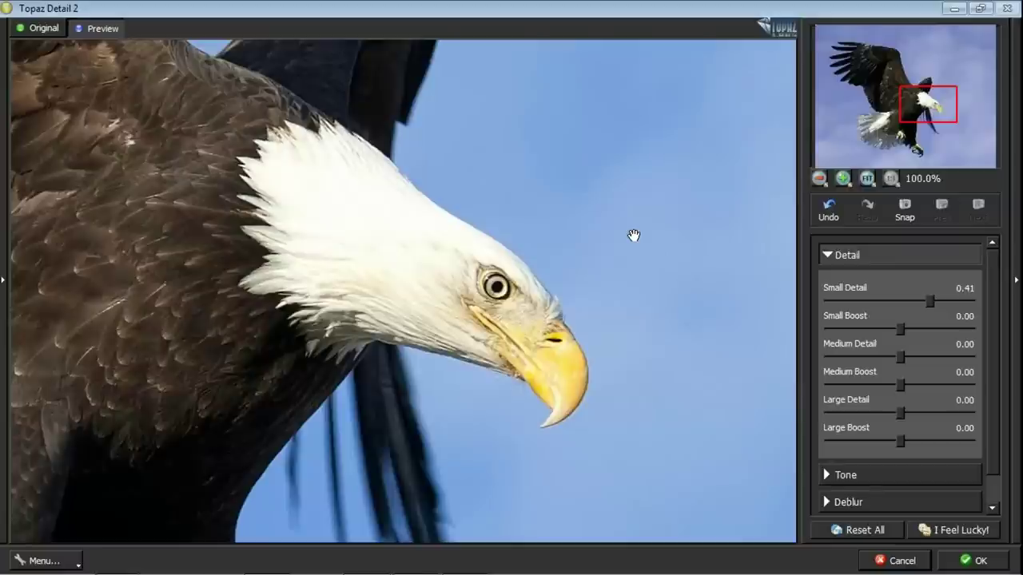
drag(931, 310, 936, 305)
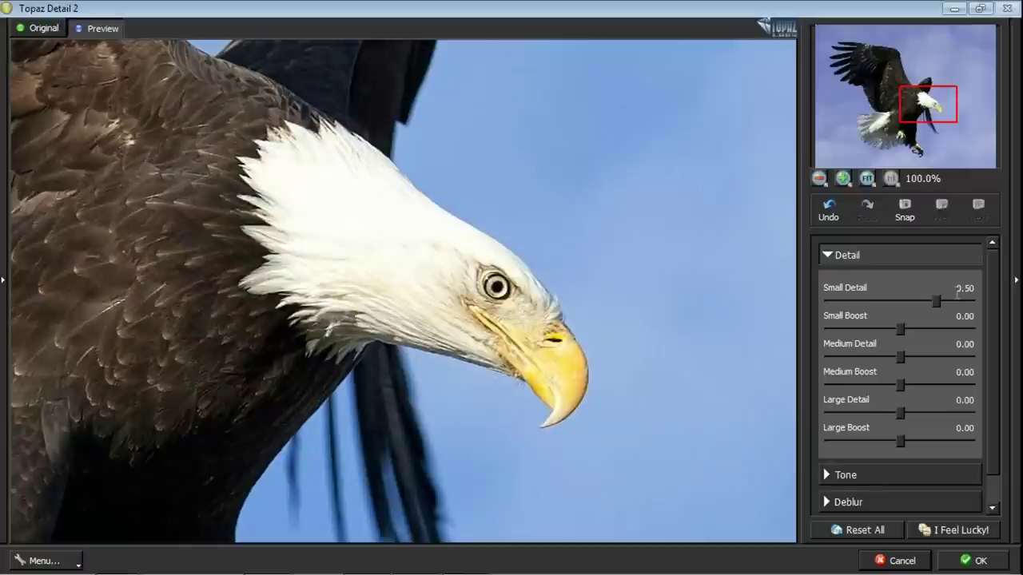
Set Small Detail to 0.40 and apply the filter to the eagle's Topaz_Sharpen layer.
drag(932, 301, 928, 304)
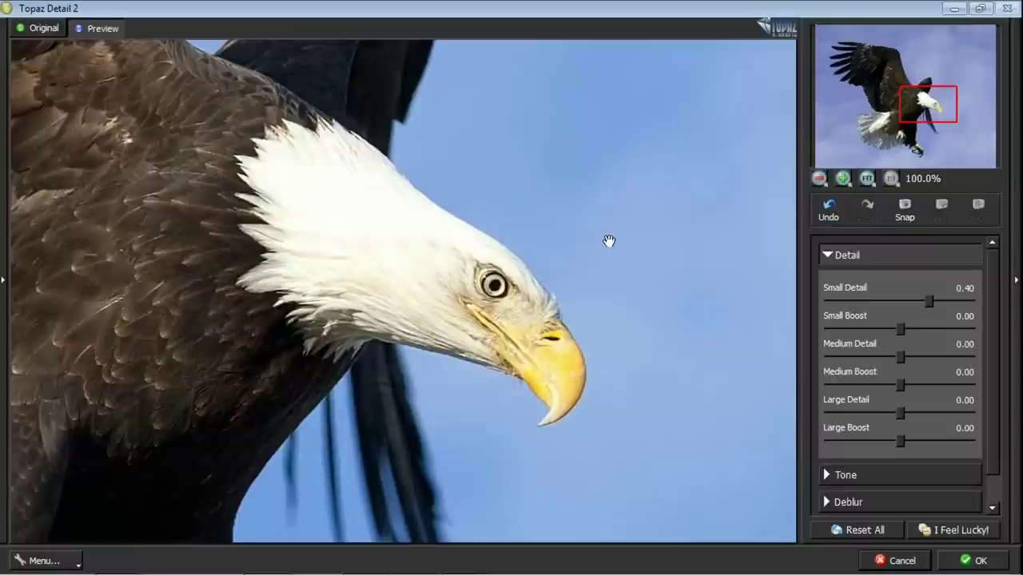
click(971, 563)
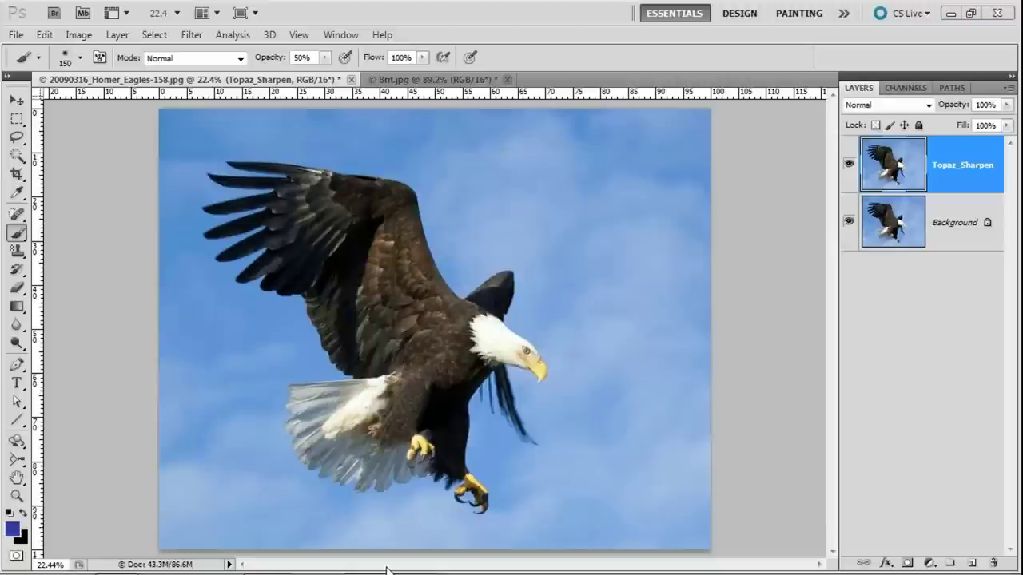
Switch to Lightroom and look through the Webinar folder's photos in grid view.
mouse_move(263, 563)
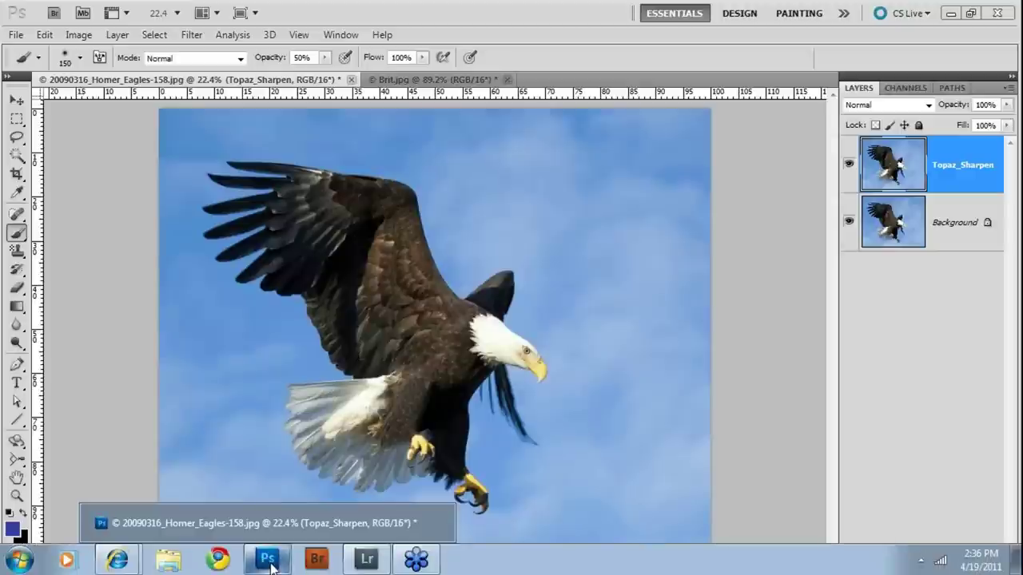
key(alt+Tab)
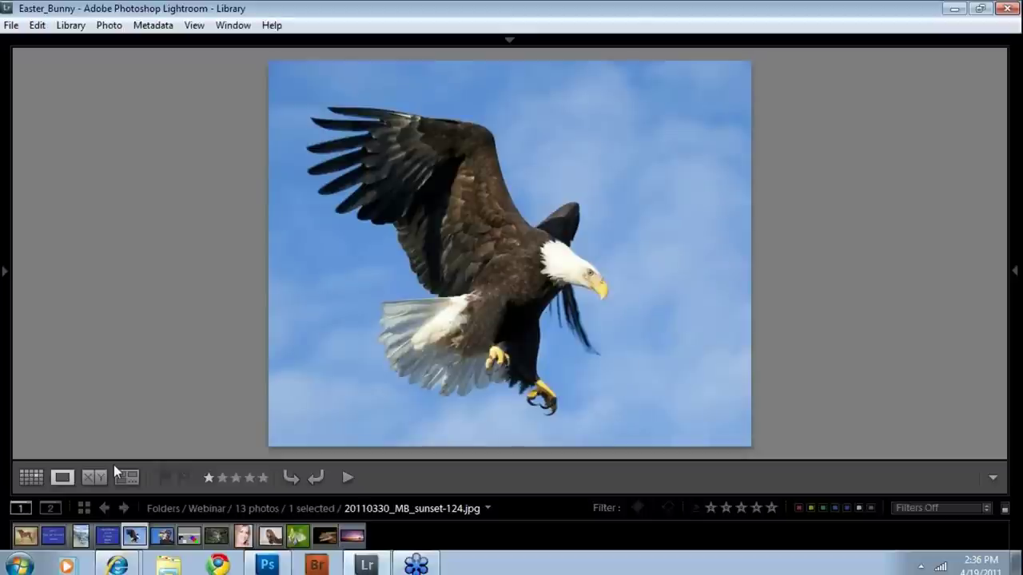
key(g)
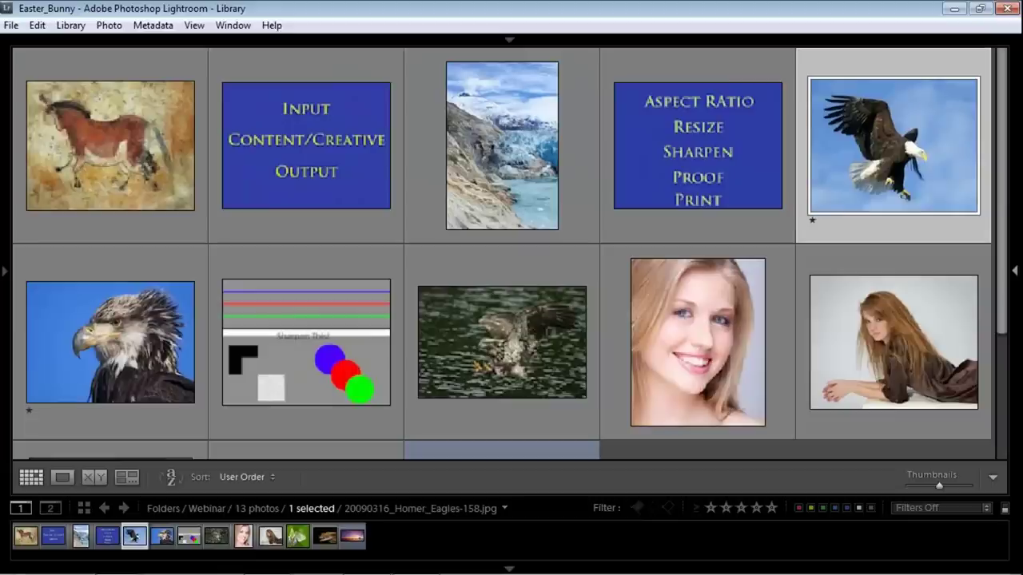
scroll(1000, 301, down, 1)
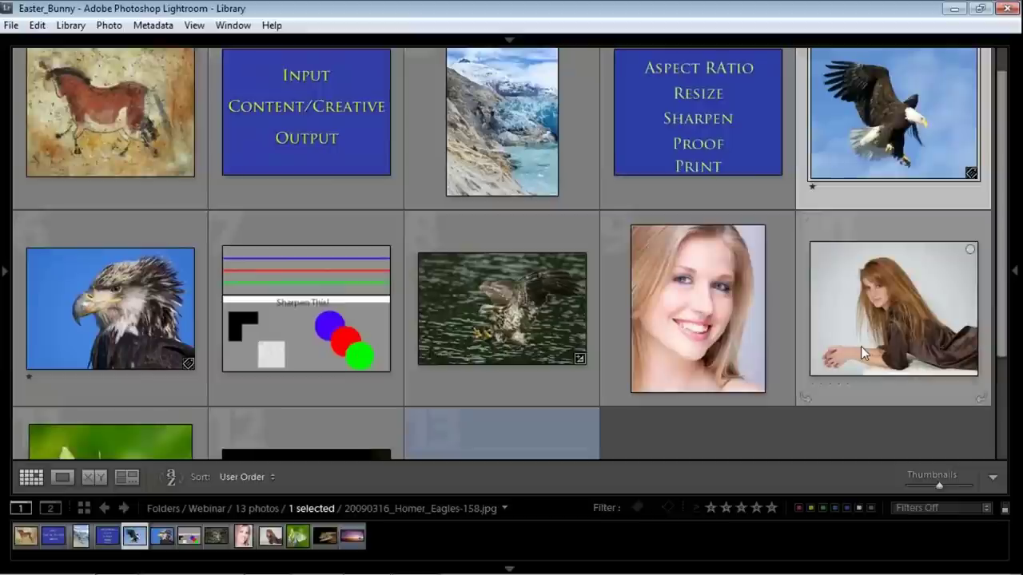
Switch back to Photoshop and duplicate the Background layer of the portrait document, naming the copy TopazSharpen.
mouse_move(297, 568)
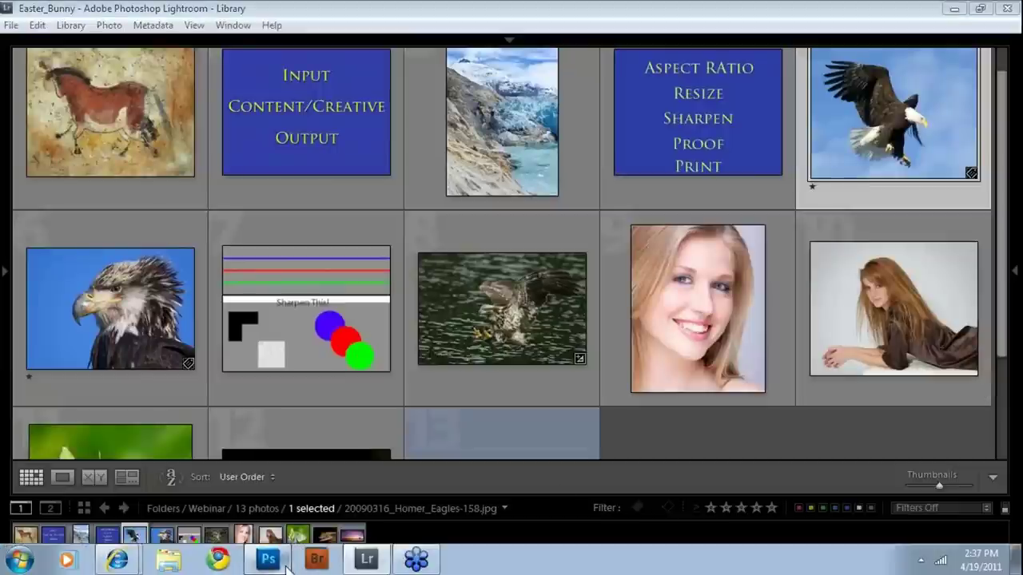
click(268, 559)
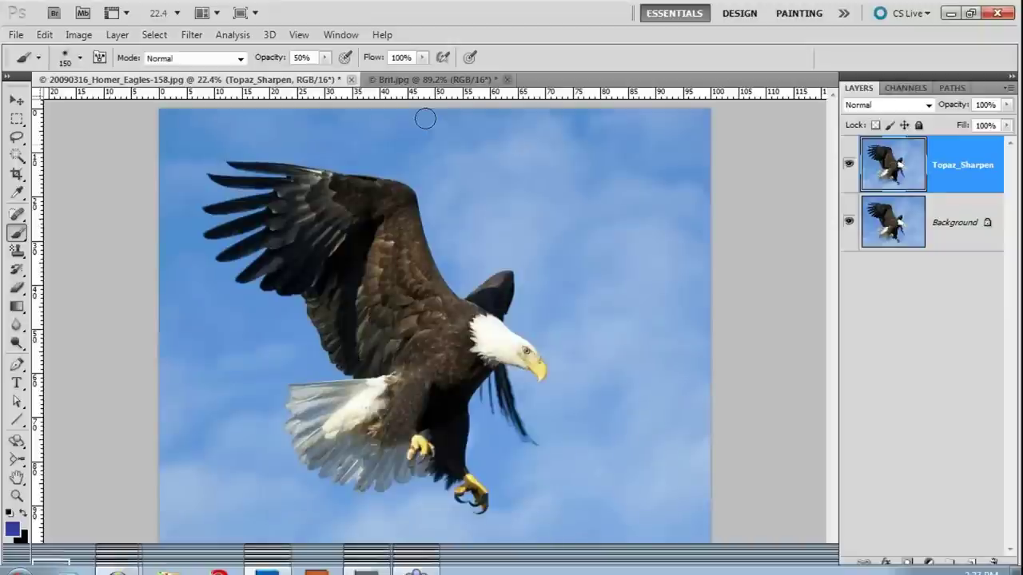
click(431, 79)
key(ctrl+j)
double_click(935, 171)
text(Top)
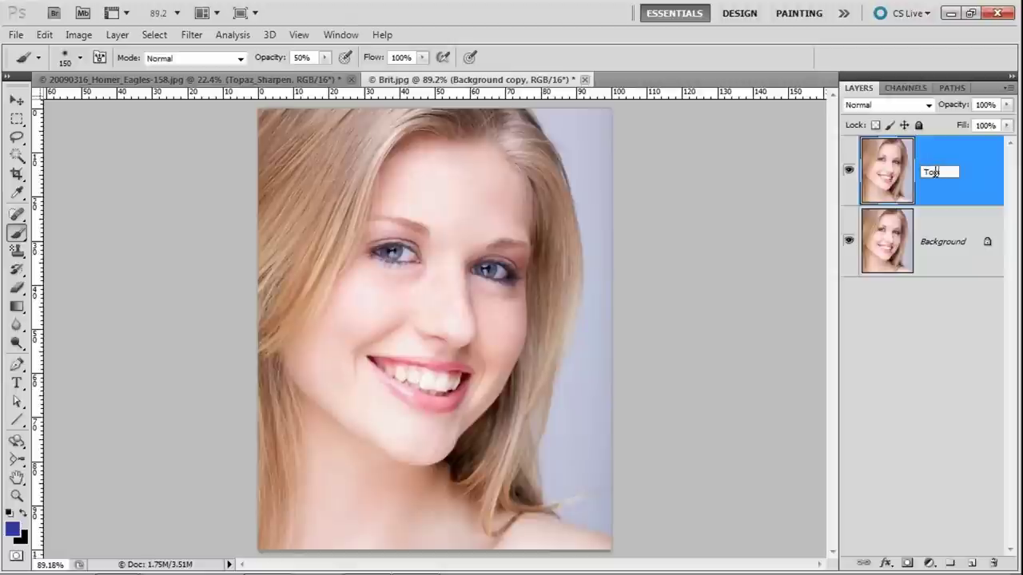
text(azSharpen)
key(Return)
Open the Topaz Detail 2 filter on the TopazSharpen layer, set Small Detail to 0.50 and check the portrait preview.
click(198, 37)
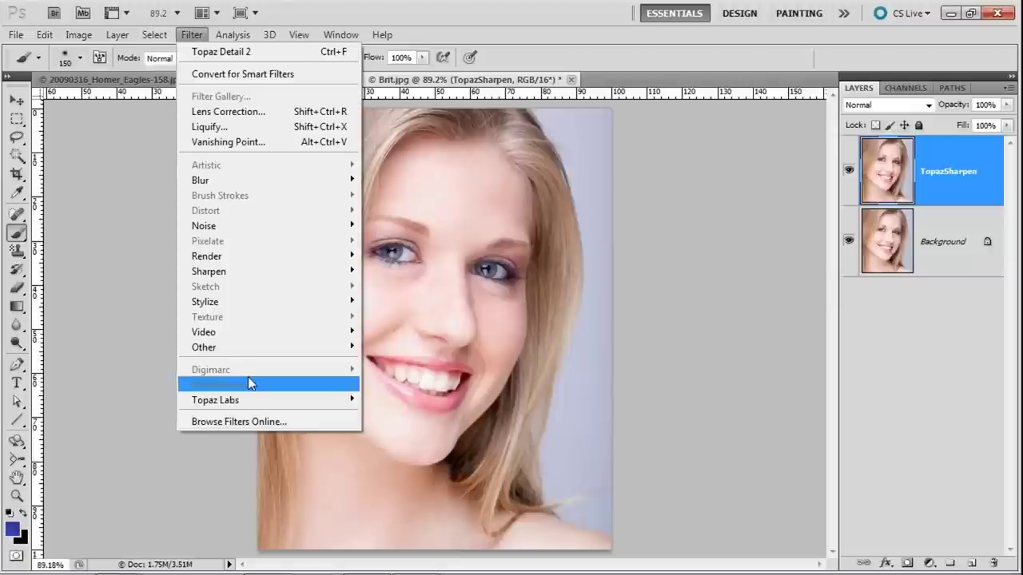
mouse_move(255, 400)
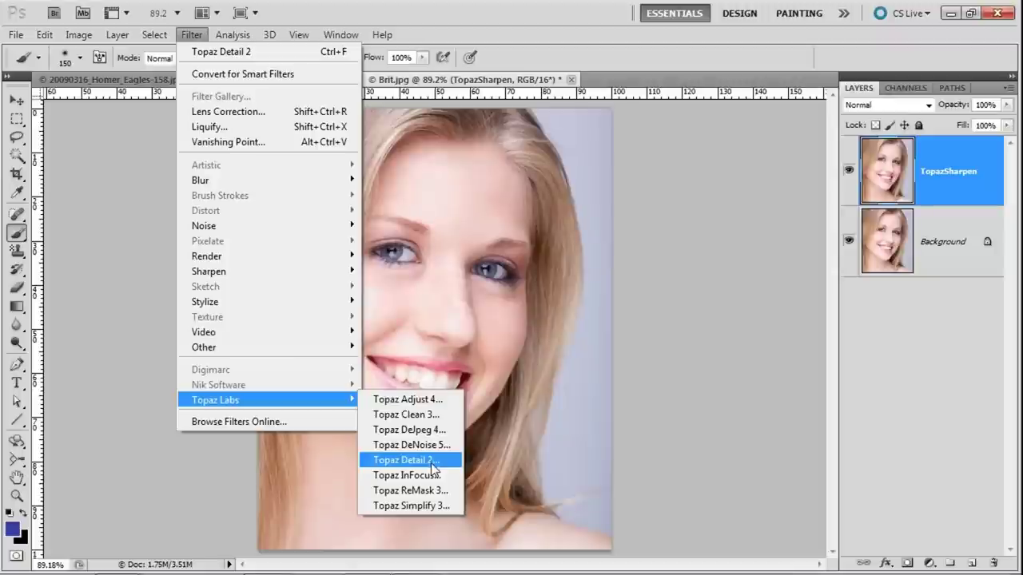
click(403, 460)
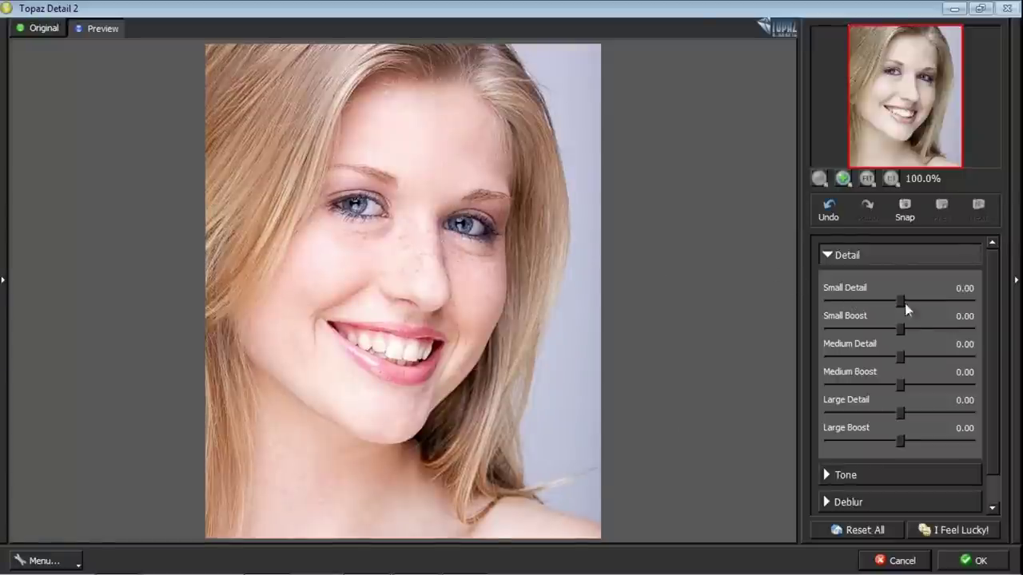
drag(901, 301, 934, 304)
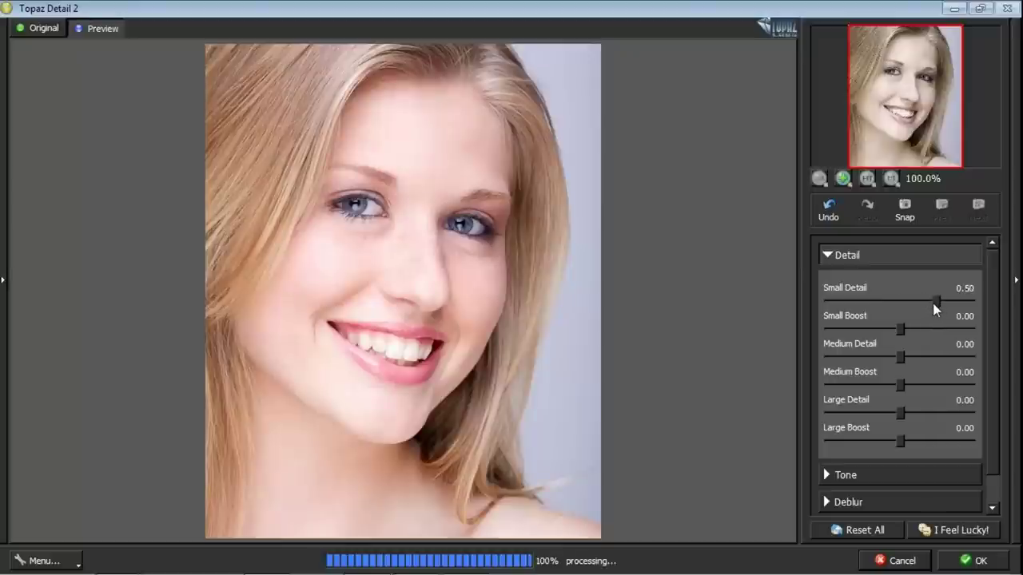
click(566, 240)
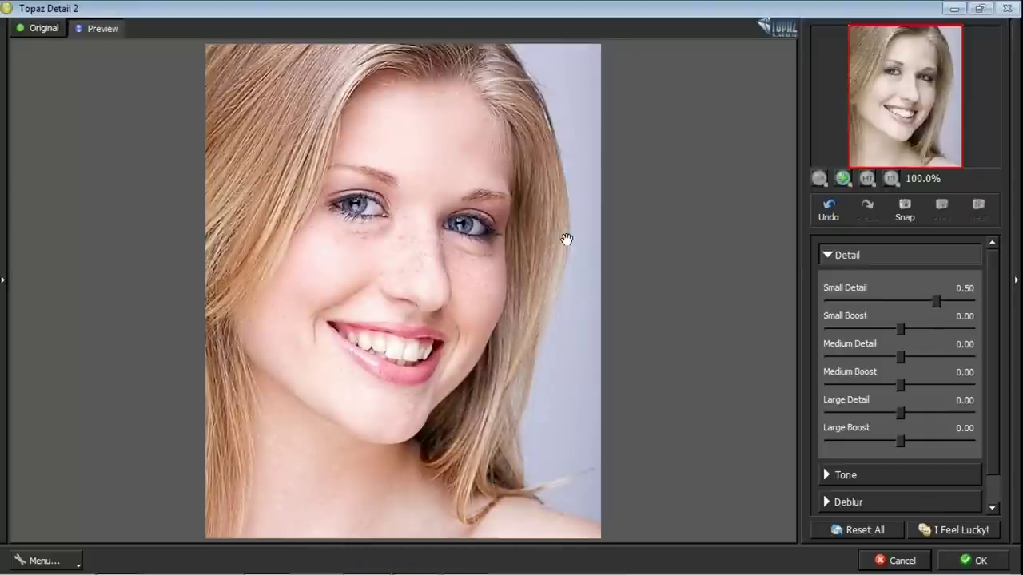
Compare the sharpened portrait preview with the original and cancel the Topaz Detail 2 filter.
drag(566, 238, 566, 235)
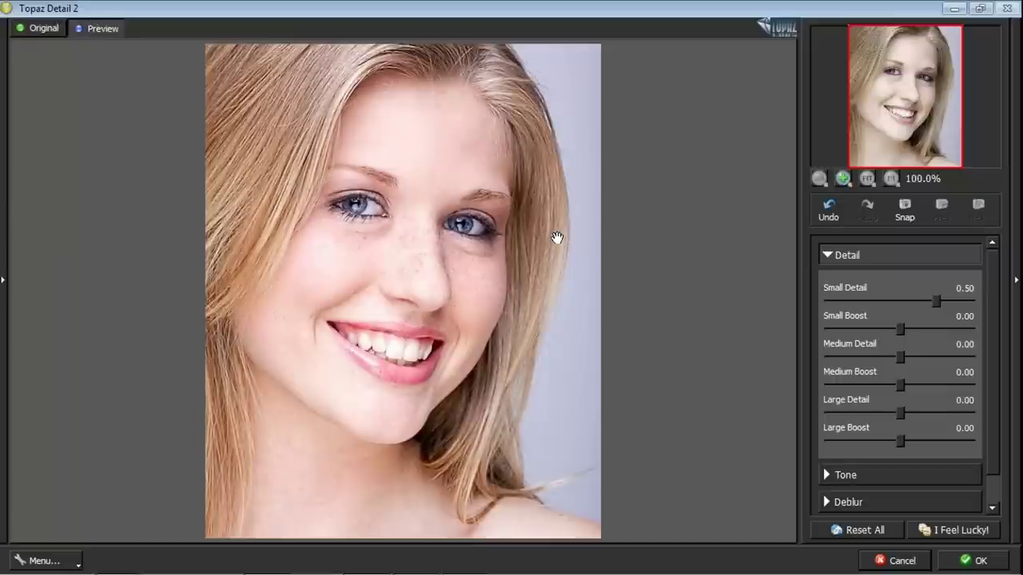
drag(551, 256, 551, 255)
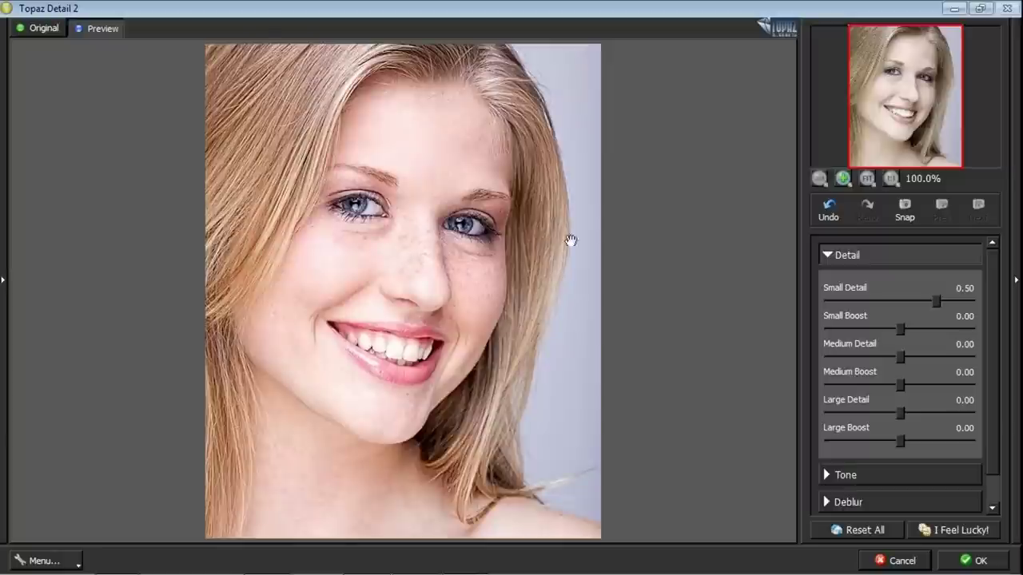
click(912, 562)
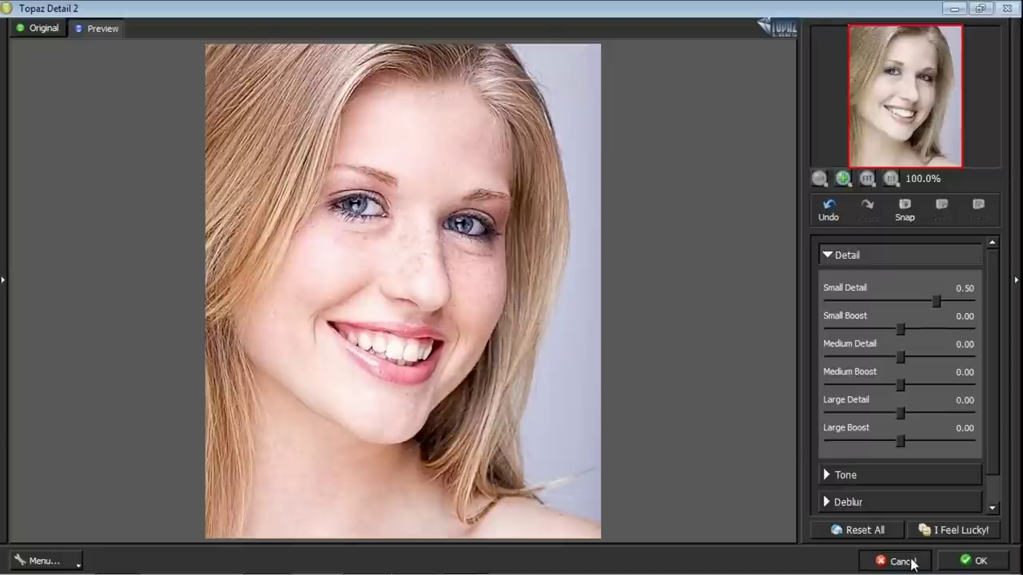
Switch to Lightroom and view the eagle head, eagle over water, butterfly and portrait photos enlarged, ending in the grid view.
click(270, 558)
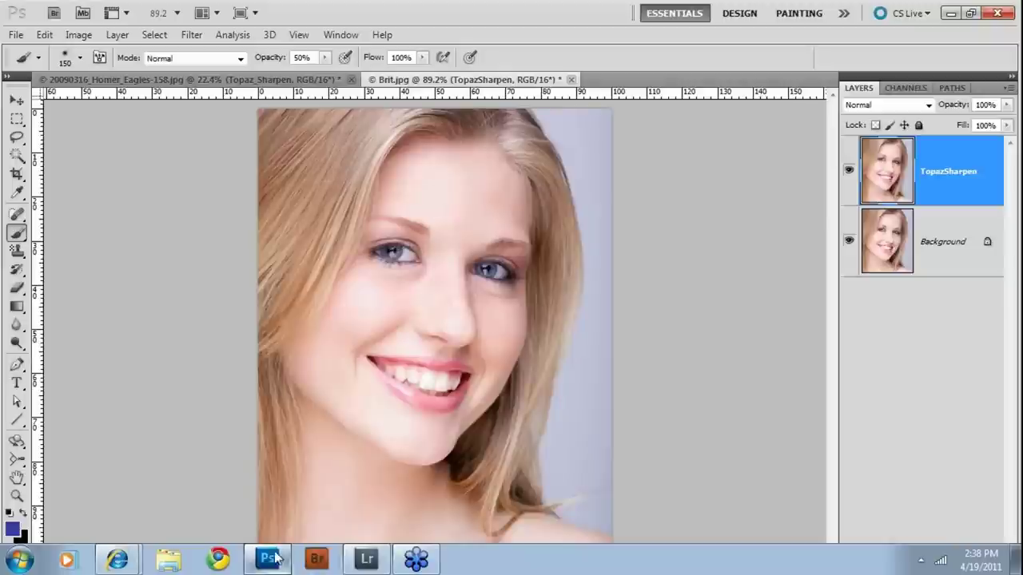
click(364, 559)
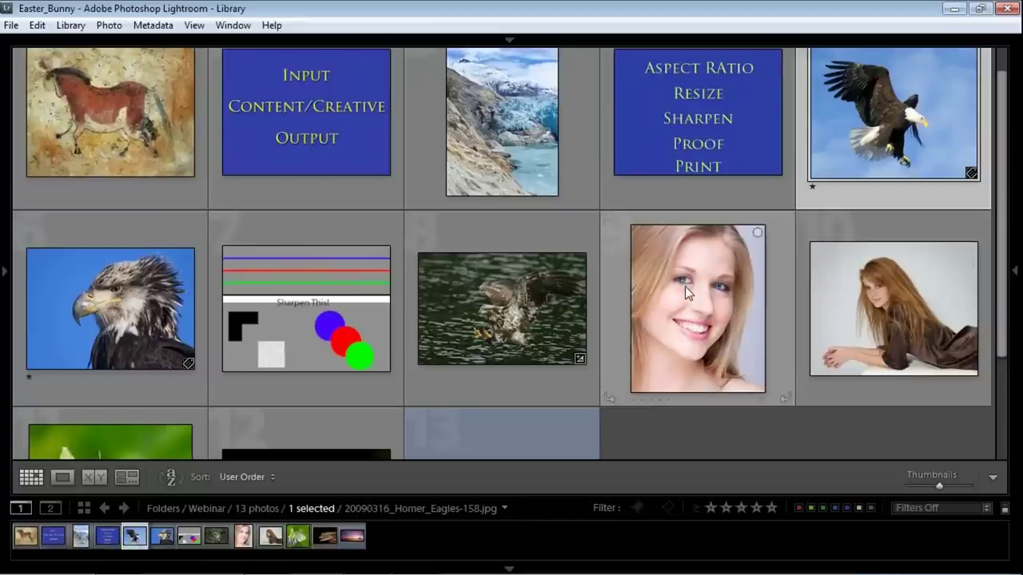
click(75, 316)
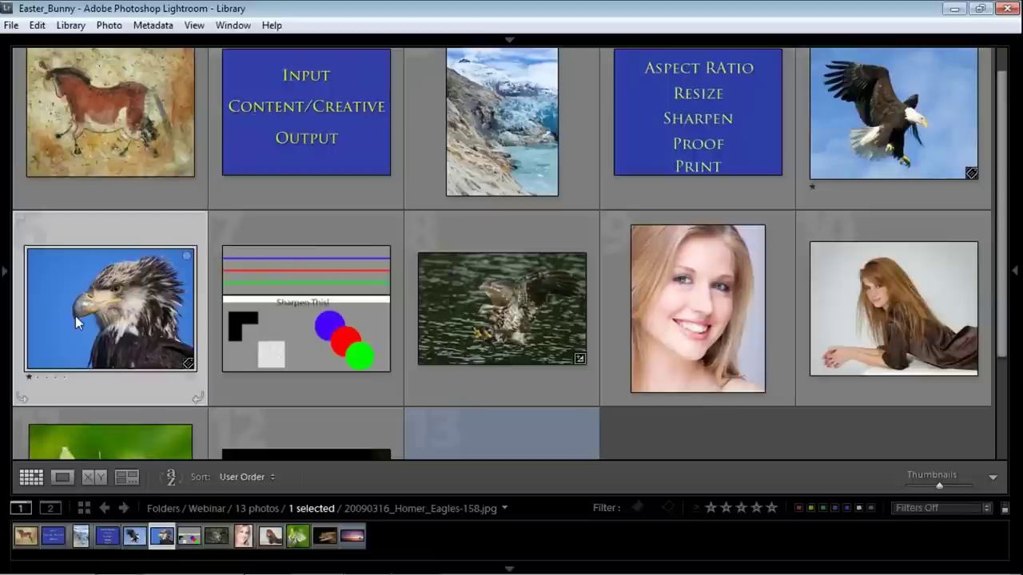
double_click(75, 316)
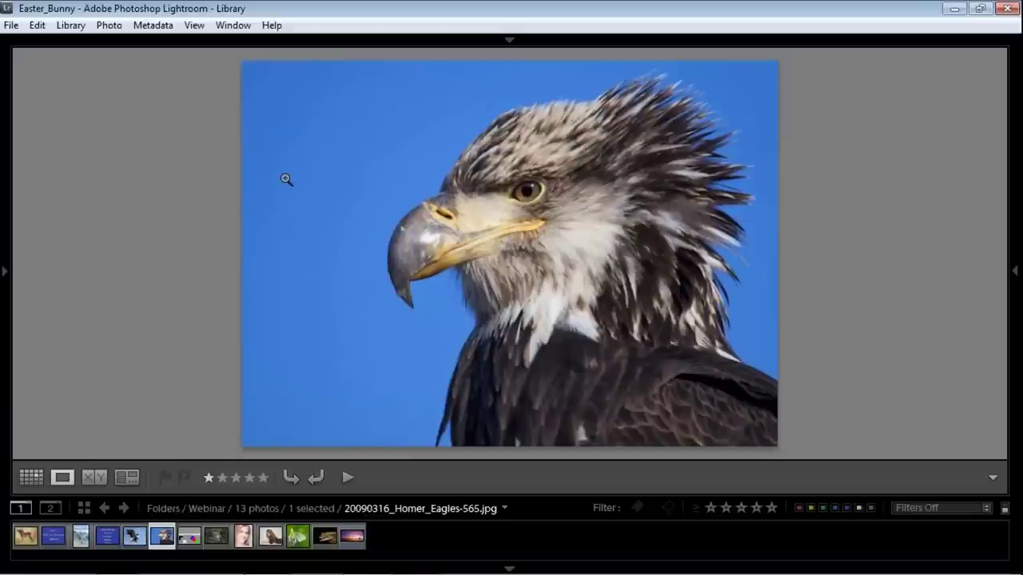
key(ctrl)
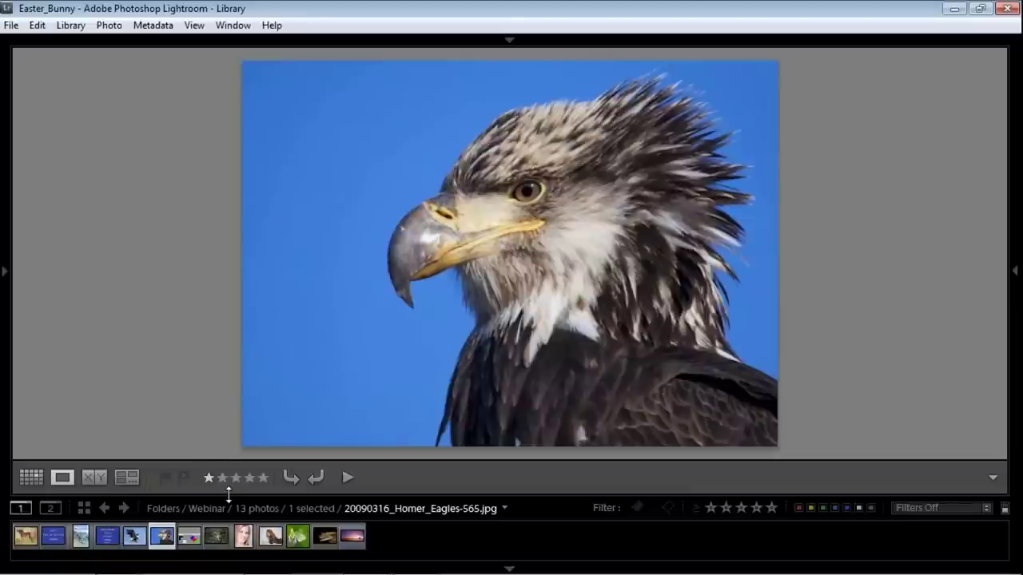
click(215, 540)
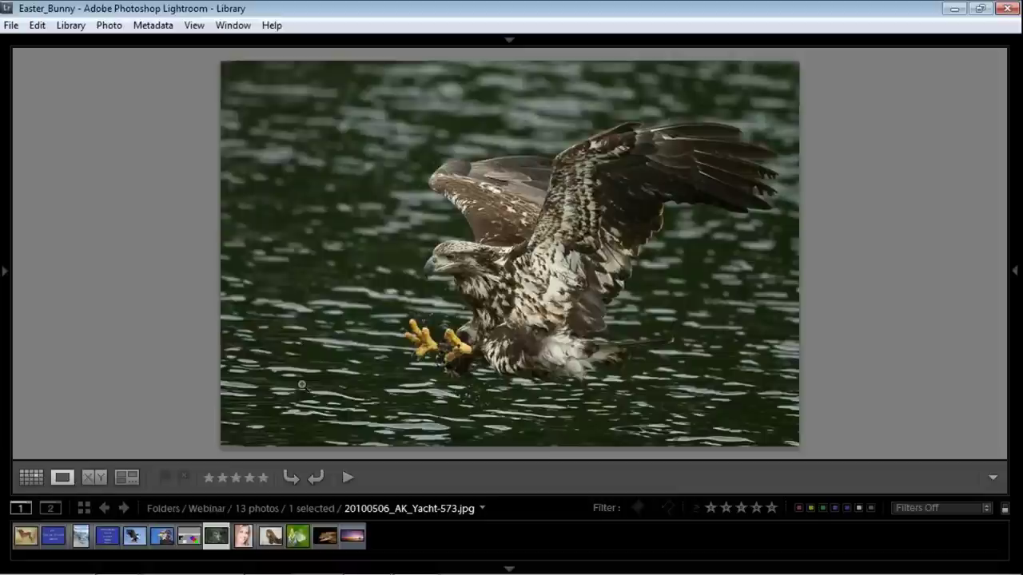
click(298, 538)
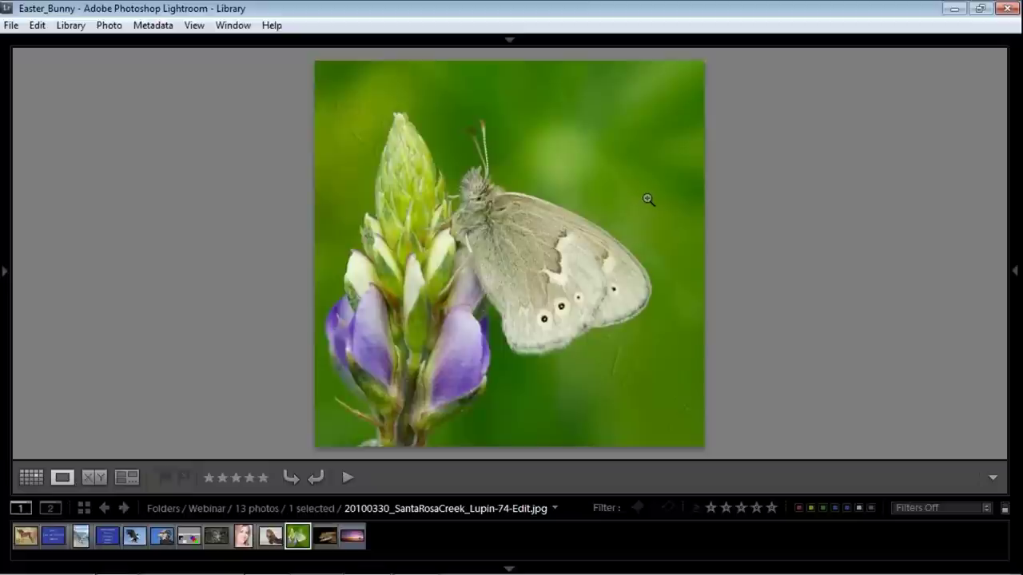
click(242, 543)
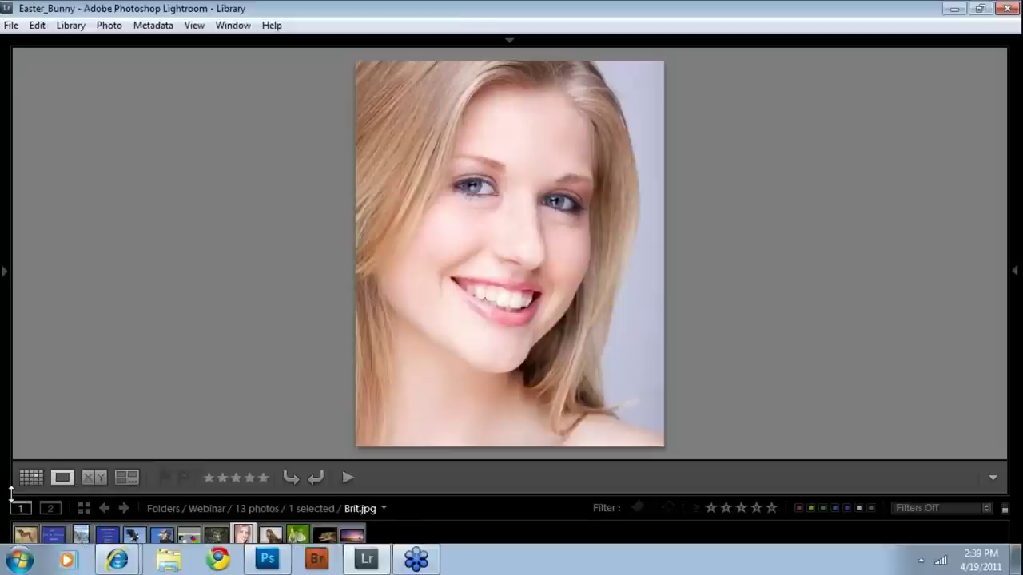
click(30, 480)
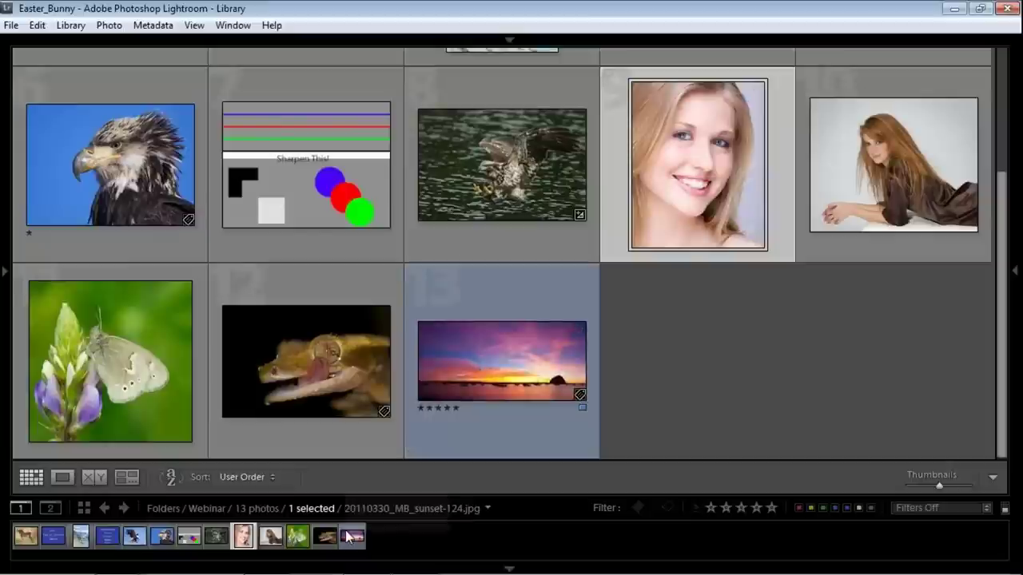
Switch back to Photoshop, reopen Topaz Detail 2 on the TopazSharpen layer, set Small Detail to 0.50 and compare with the original.
mouse_move(302, 556)
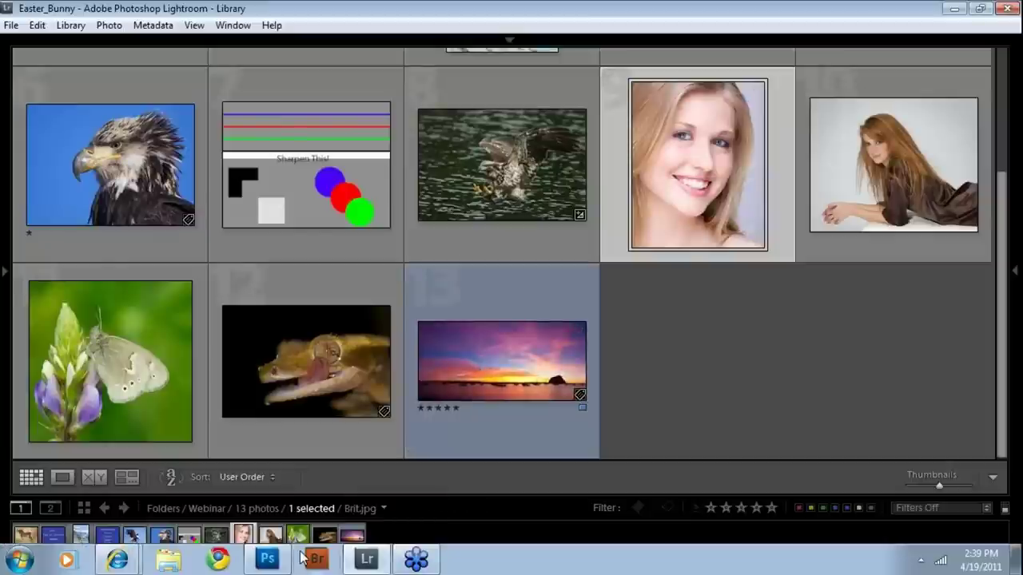
click(281, 561)
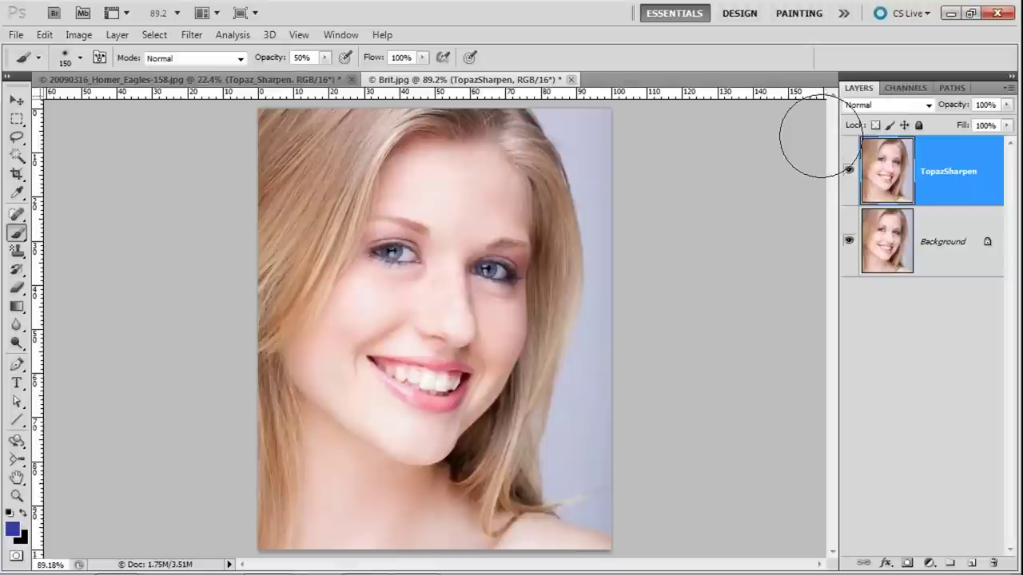
click(192, 34)
mouse_move(240, 399)
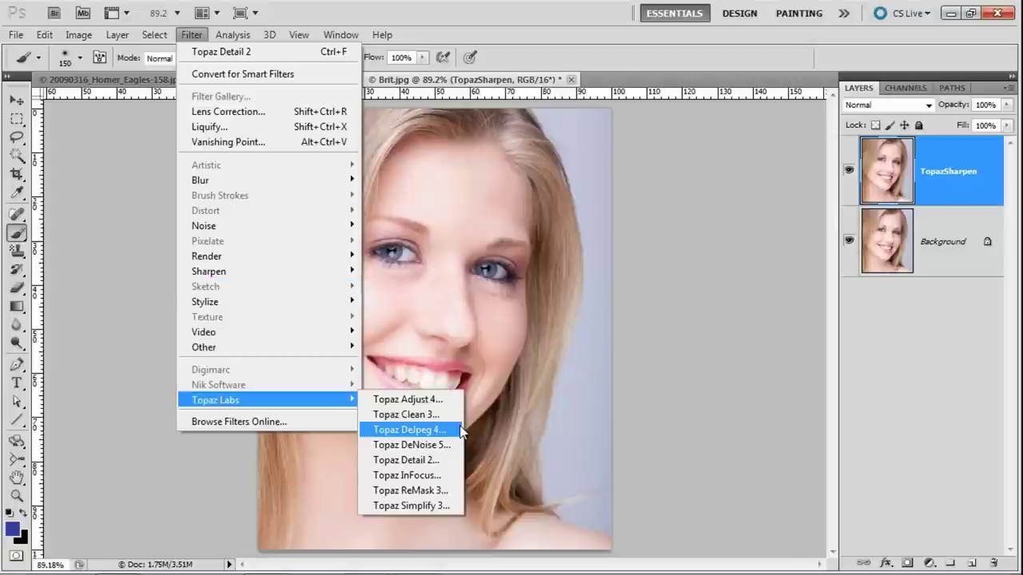
click(407, 459)
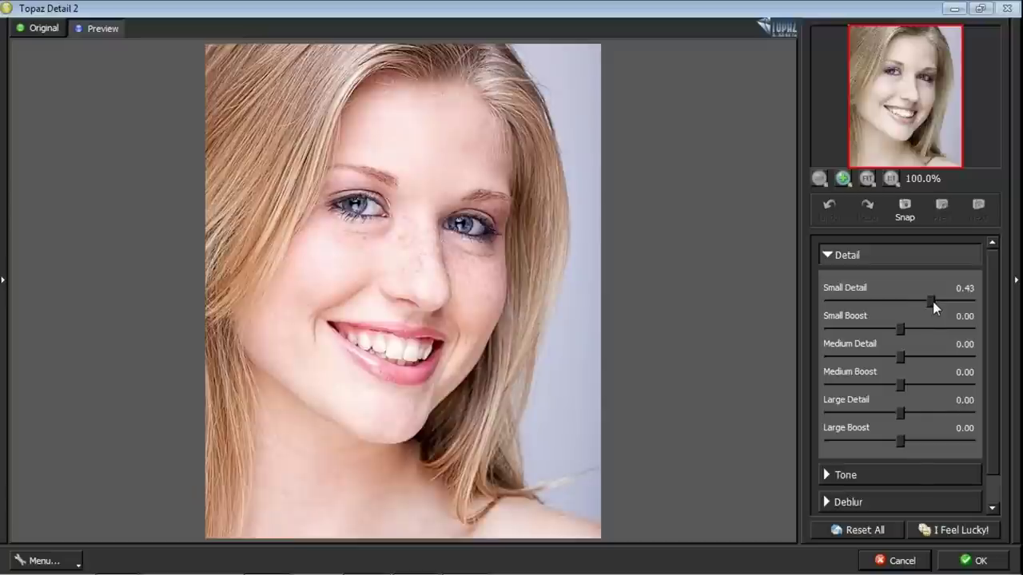
drag(930, 301, 938, 298)
click(533, 235)
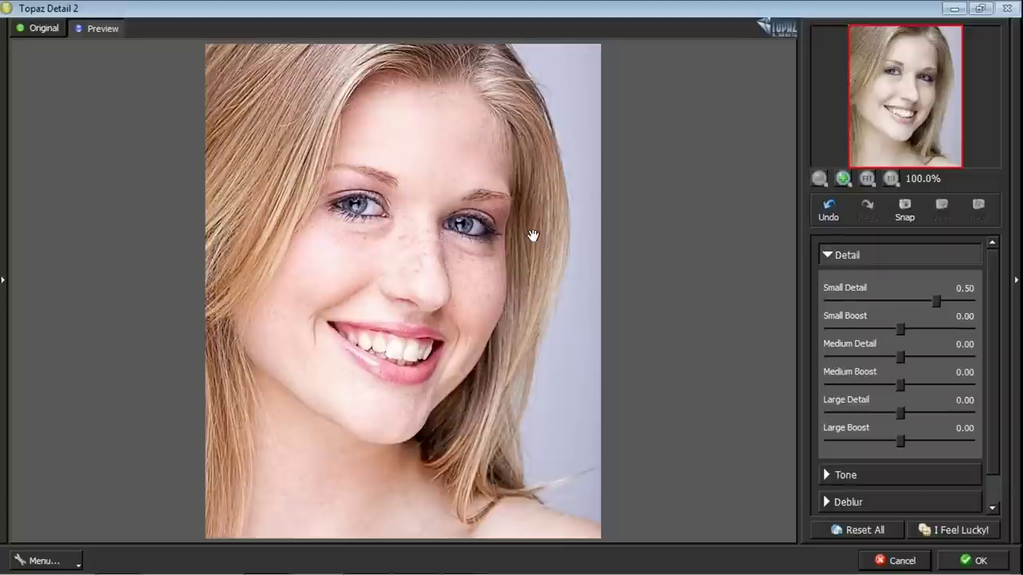
click(466, 294)
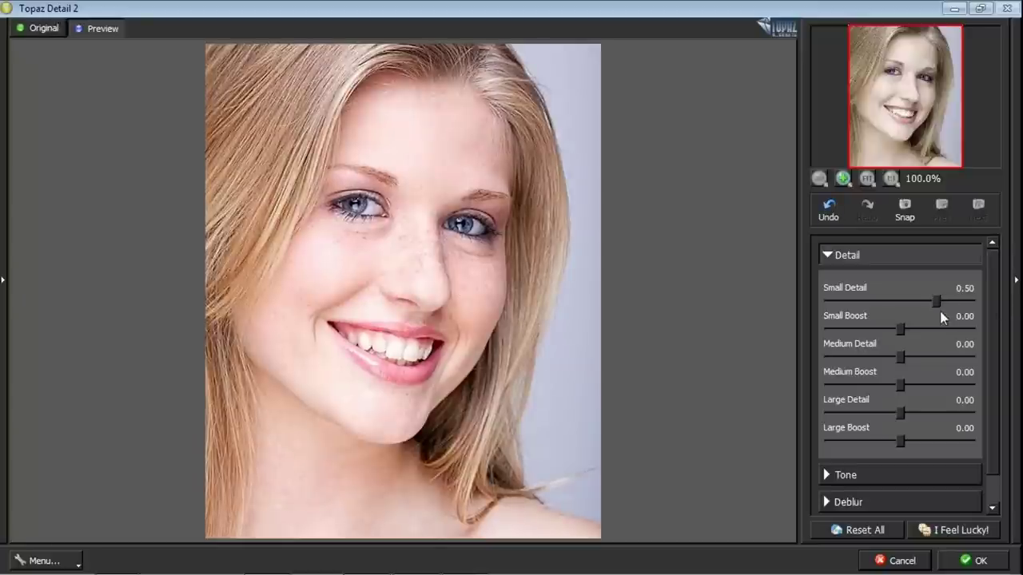
Lower Small Detail to 0.41, compare the skin with the original and apply the filter to the TopazSharpen layer.
drag(937, 301, 933, 301)
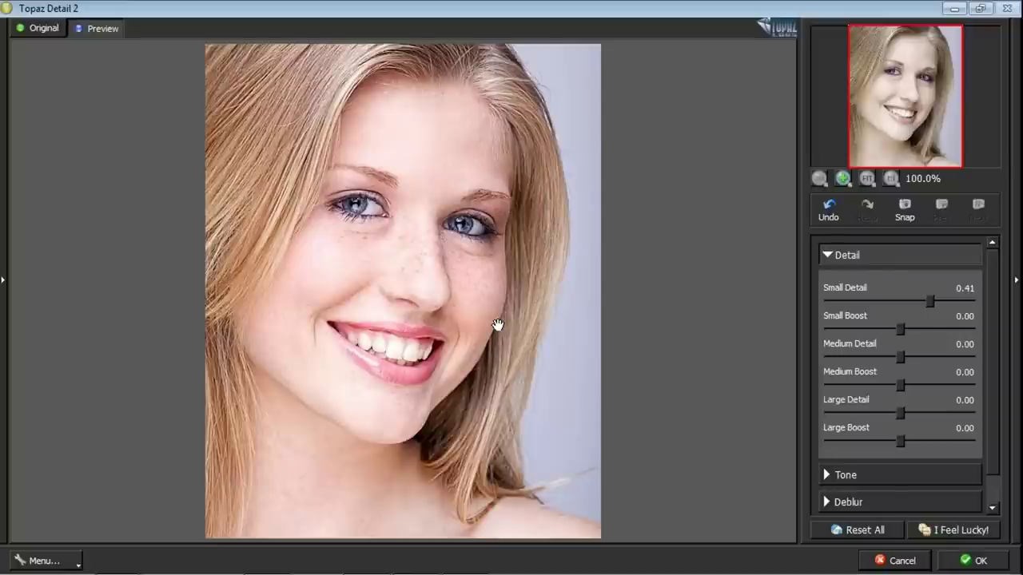
click(483, 303)
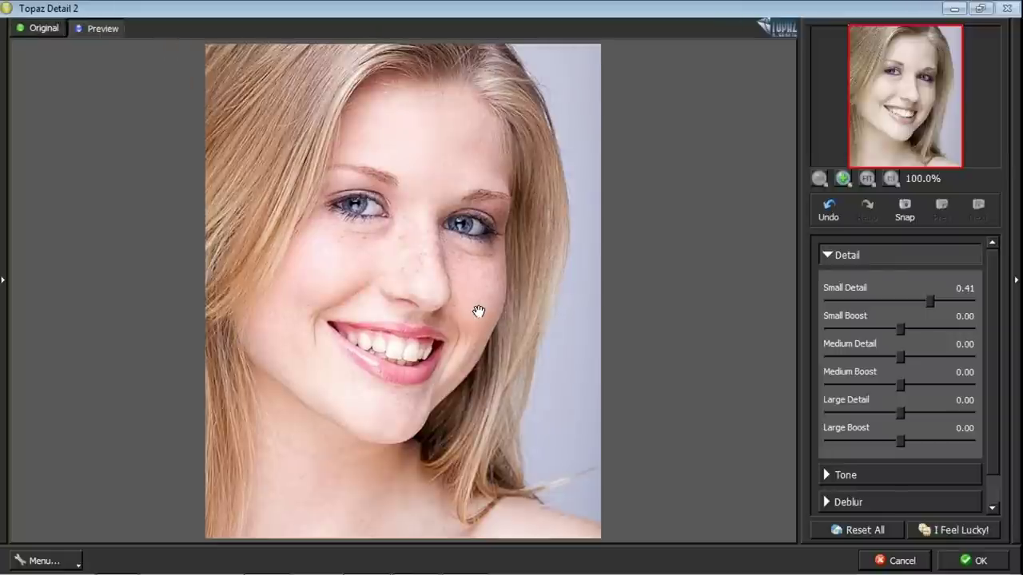
click(479, 312)
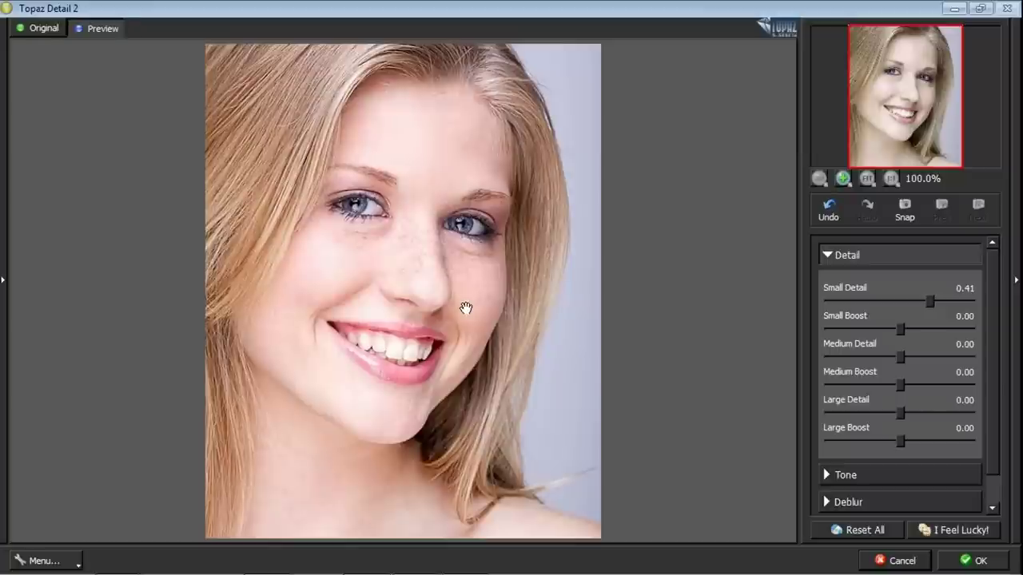
click(964, 564)
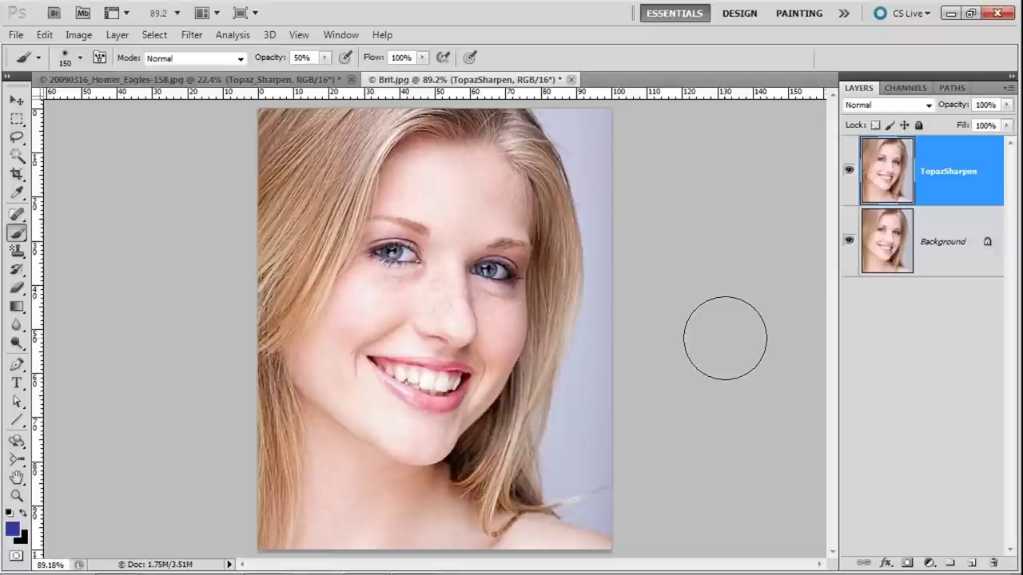
Add a layer mask to TopazSharpen and paint it black at 100% brush opacity everywhere except around the eyes and mouth.
click(908, 563)
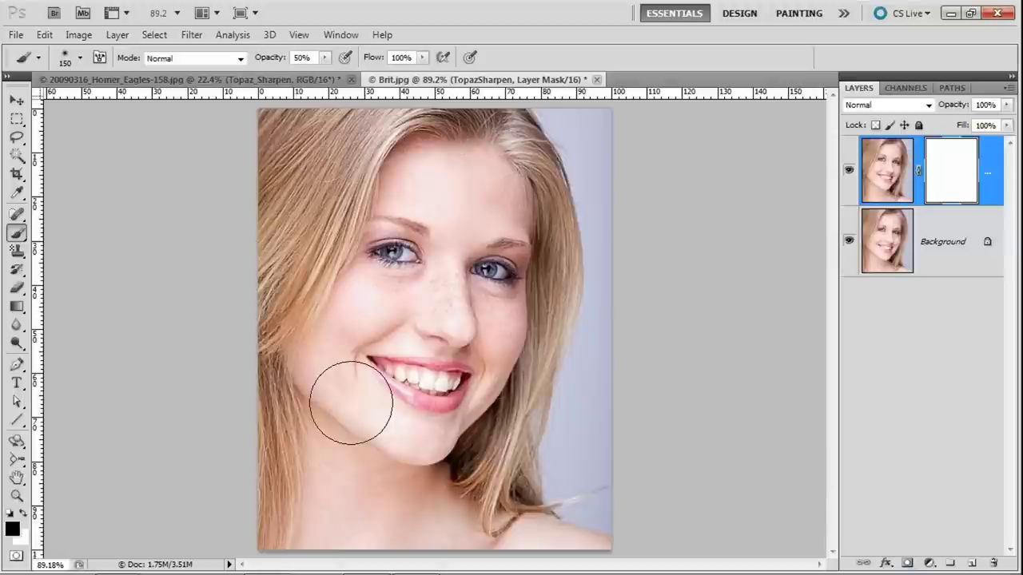
key(0)
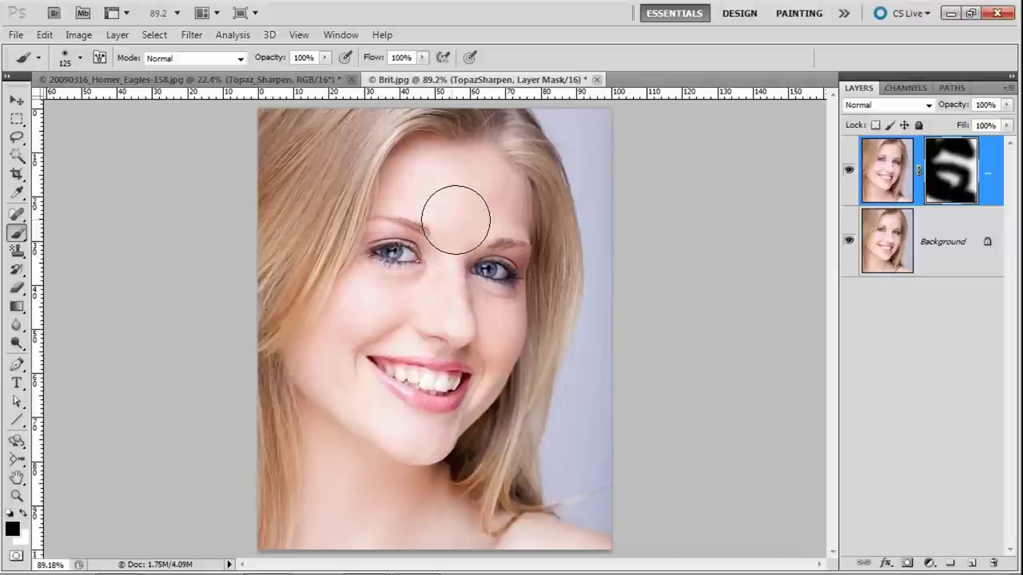
key(bracketleft)
key(bracketleft)
key(bracketleft)
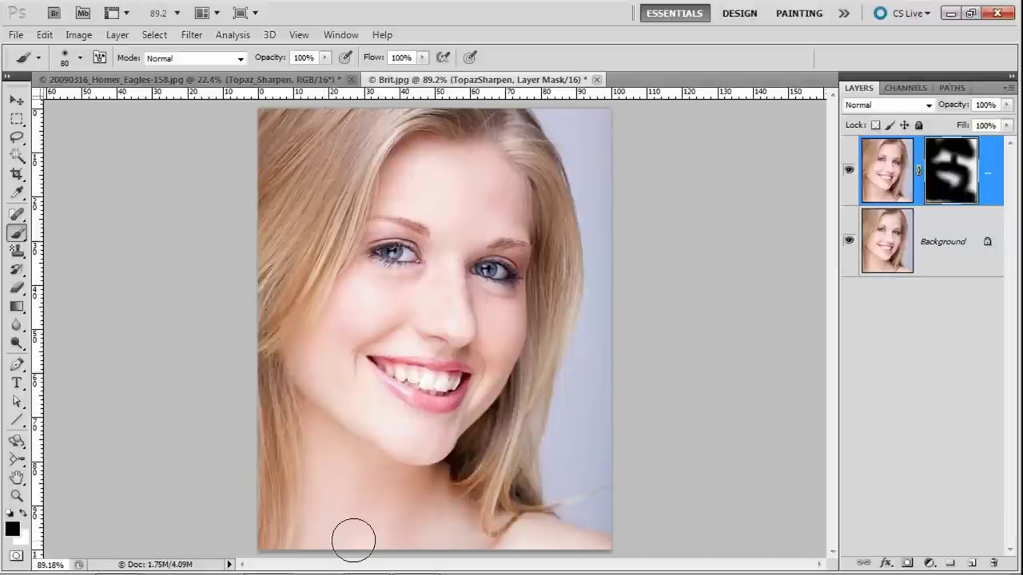
key(bracketright)
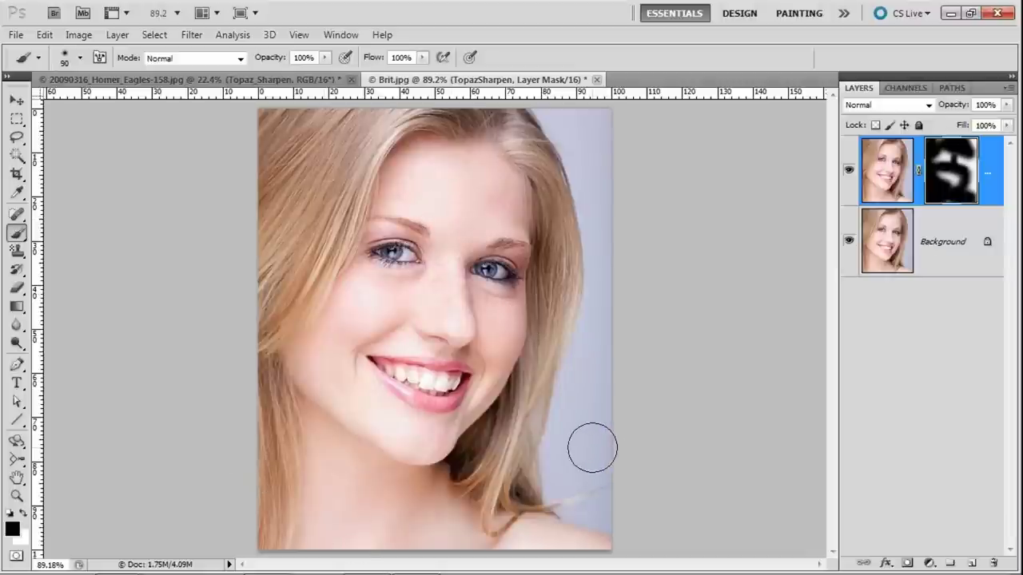
key(bracketright)
key(bracketright)
key(bracketright)
drag(589, 241, 653, 510)
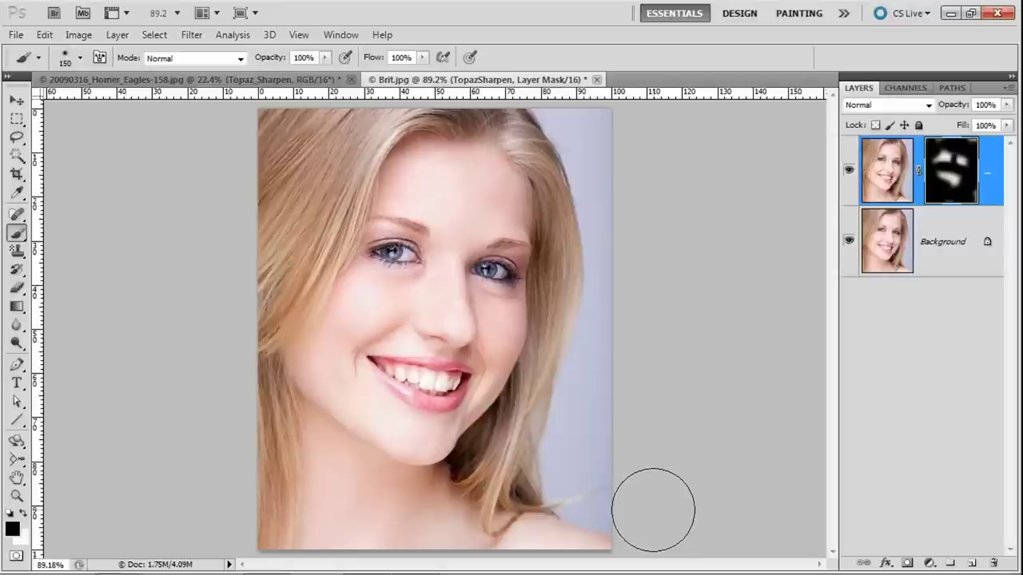
Delete the TopazSharpen layer mask without applying it.
drag(955, 183, 993, 566)
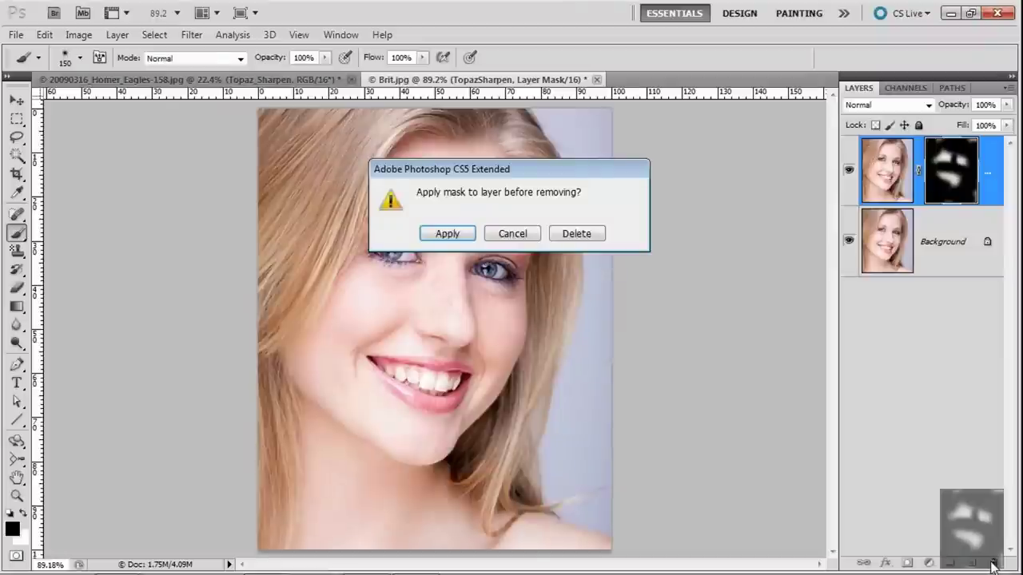
click(576, 234)
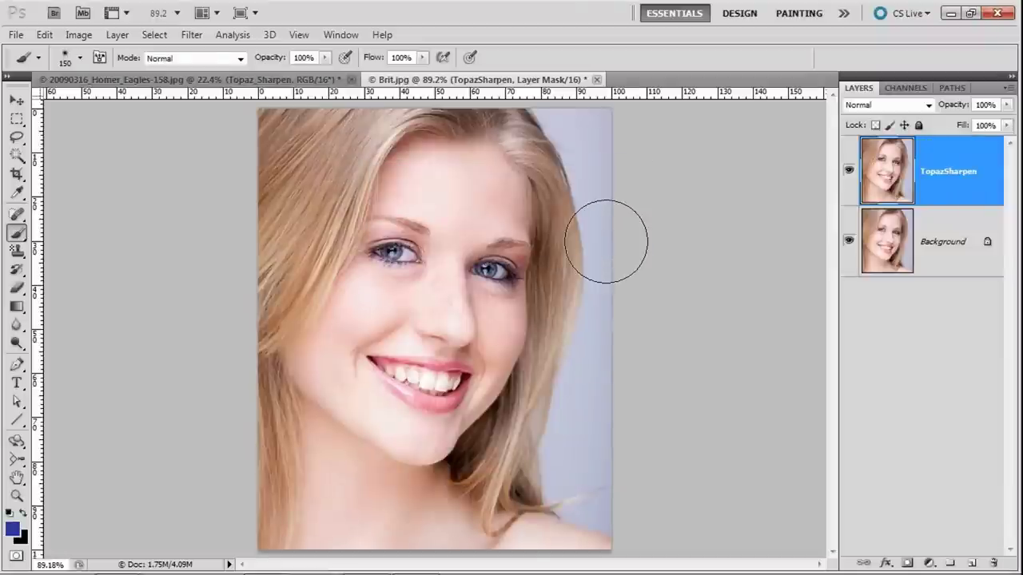
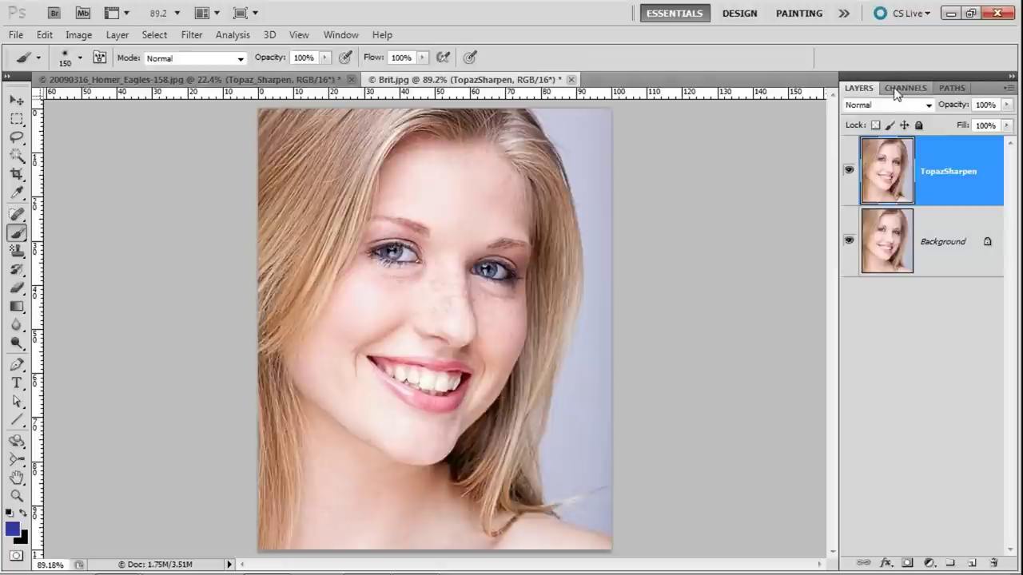
Duplicate the portrait's Blue channel and apply the Find Edges filter to the copy.
click(896, 89)
click(874, 142)
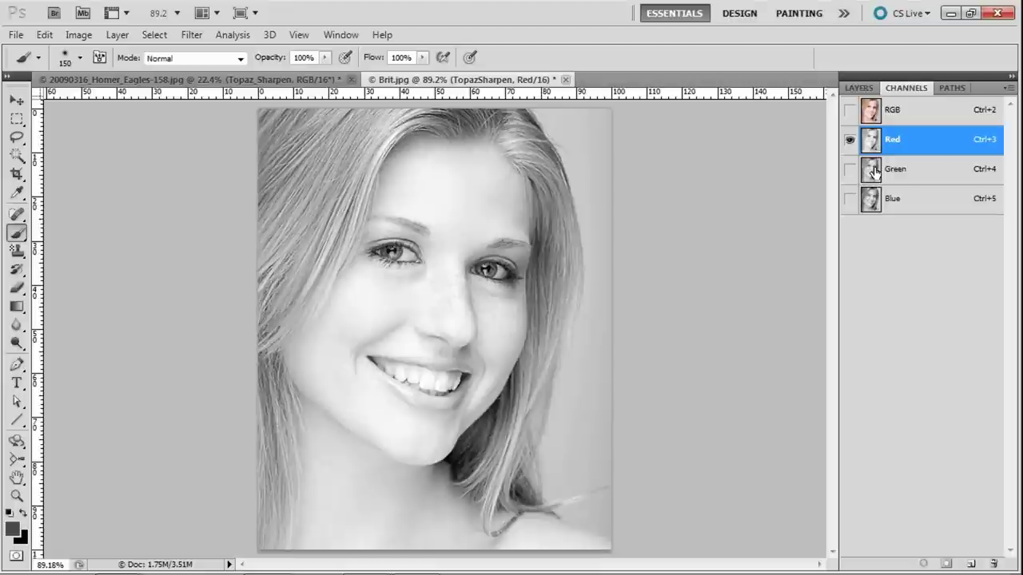
drag(875, 199, 971, 563)
click(200, 35)
mouse_move(224, 301)
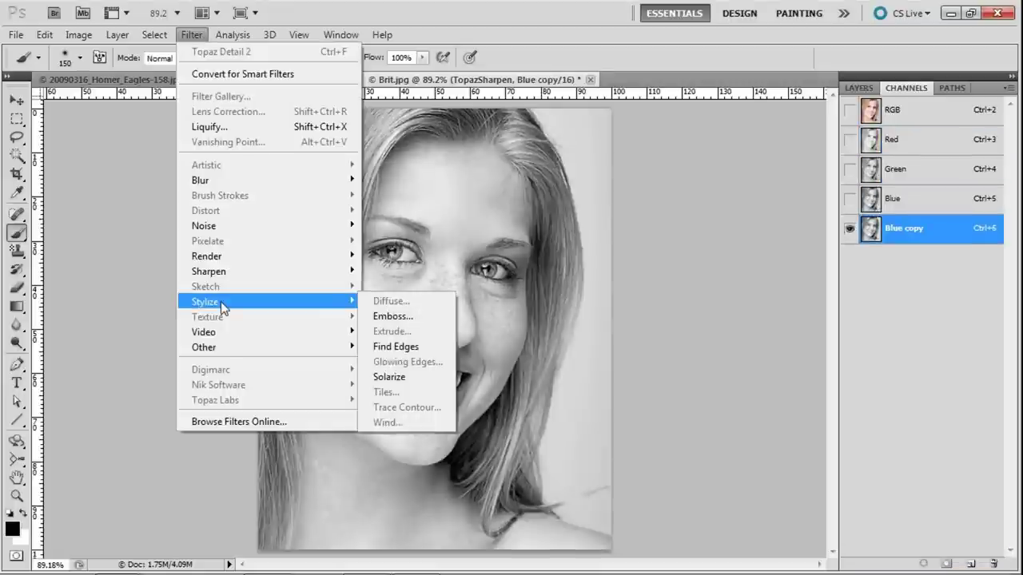
click(400, 345)
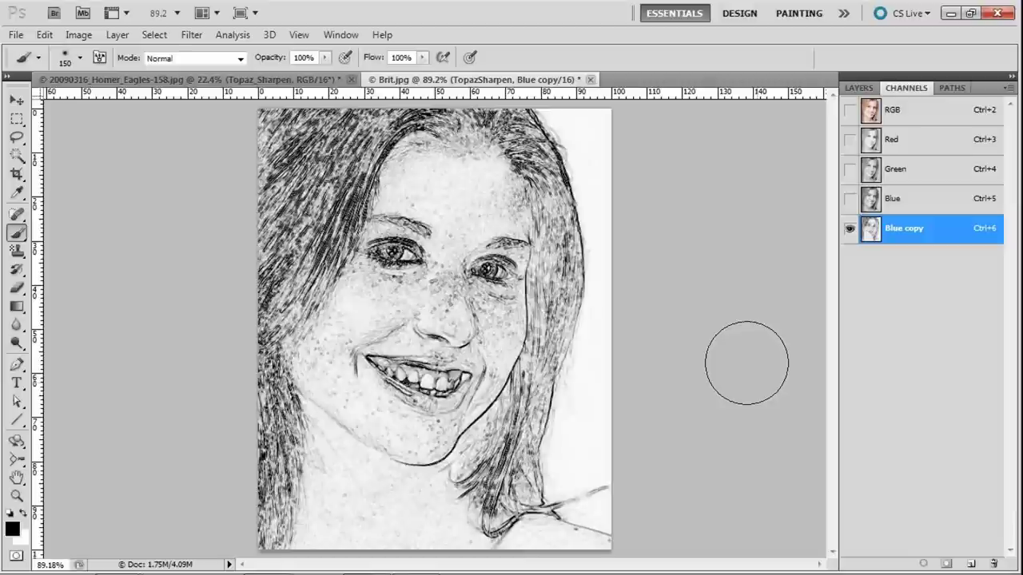
Invert the Blue copy channel and apply Levels with a black input of 193 and a white input of 244.
key(ctrl+i)
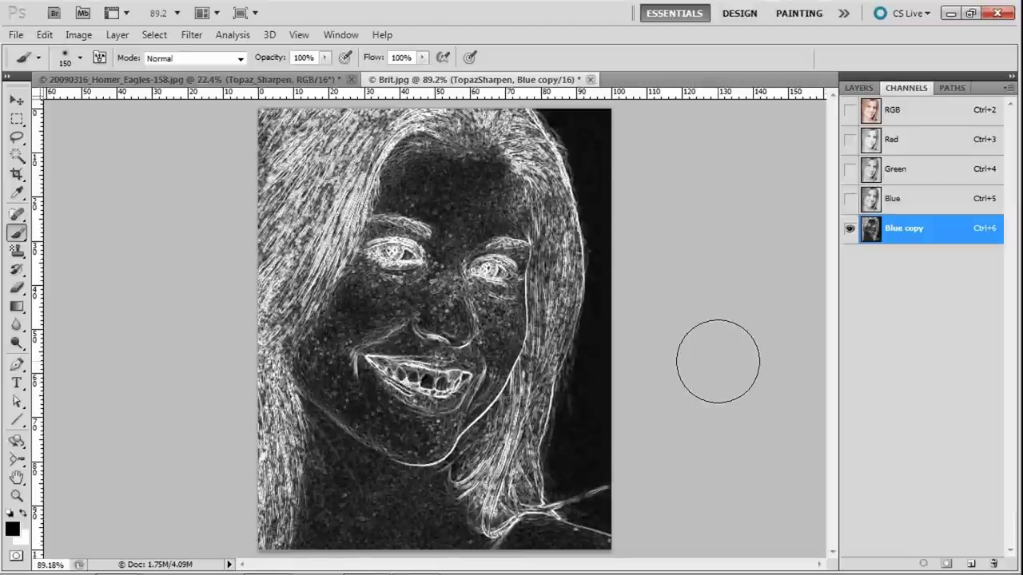
key(ctrl+alt+l)
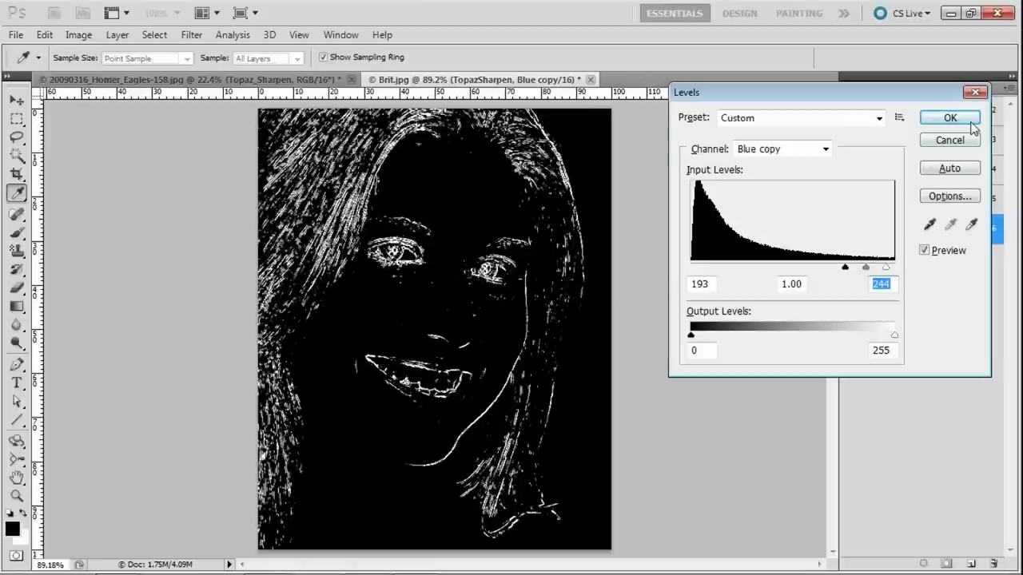
click(949, 119)
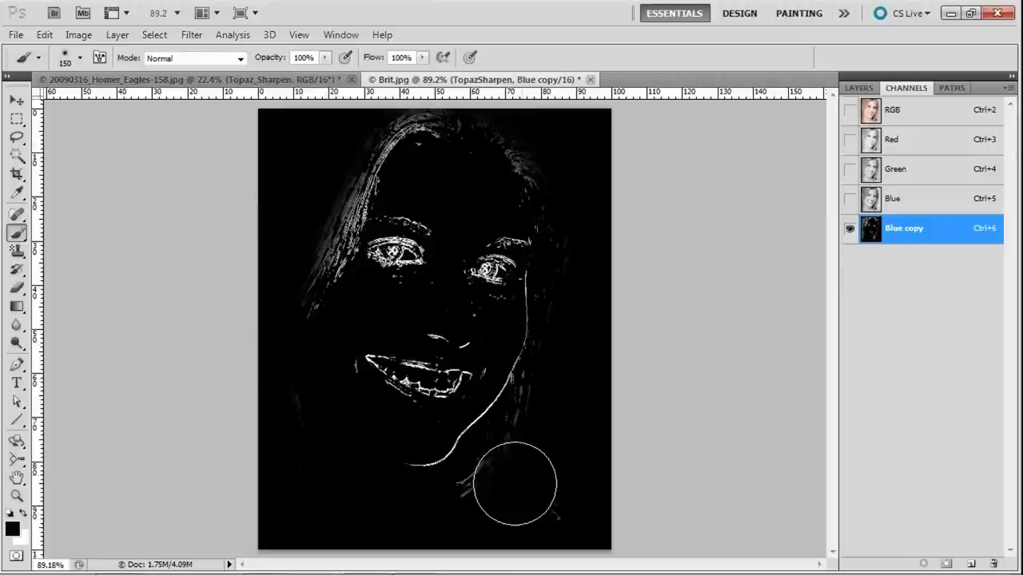
Paint black over the hair and shoulder edges in the Blue copy channel, reducing the brush size to 60.
mouse_move(514, 483)
mouse_down()
mouse_move(639, 223)
mouse_move(356, 365)
mouse_up()
key(bracketleft)
key(bracketleft)
key(bracketleft)
key(bracketleft)
key(bracketleft)
key(bracketleft)
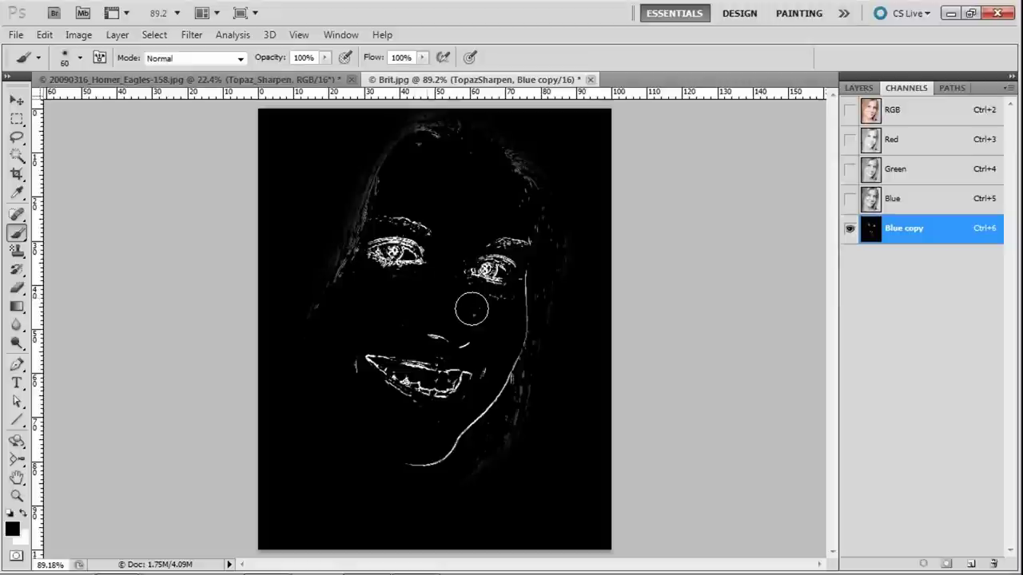
Apply a Gaussian Blur with a radius of 1.0 pixels to the Blue copy channel.
click(193, 38)
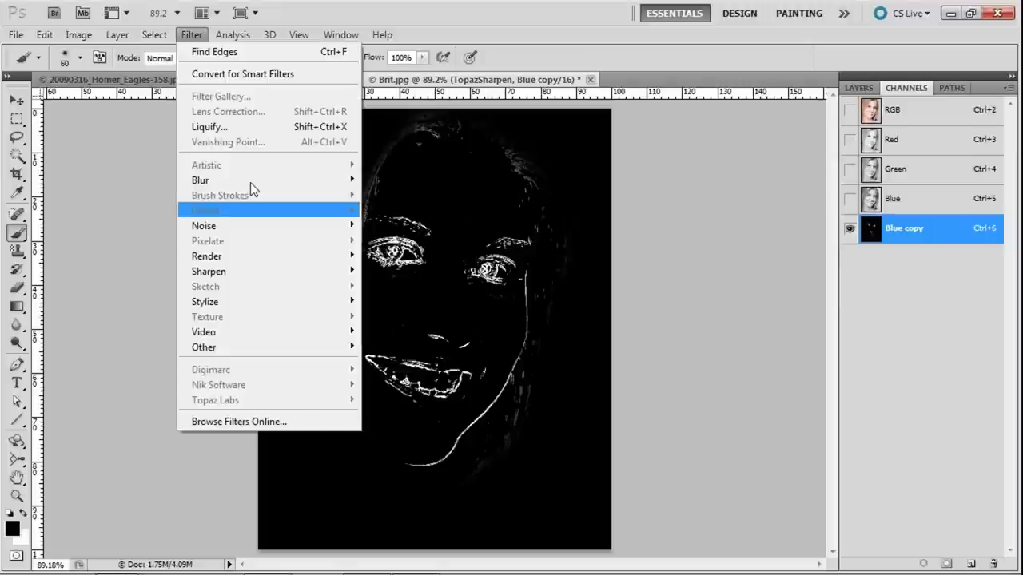
mouse_move(250, 182)
click(415, 240)
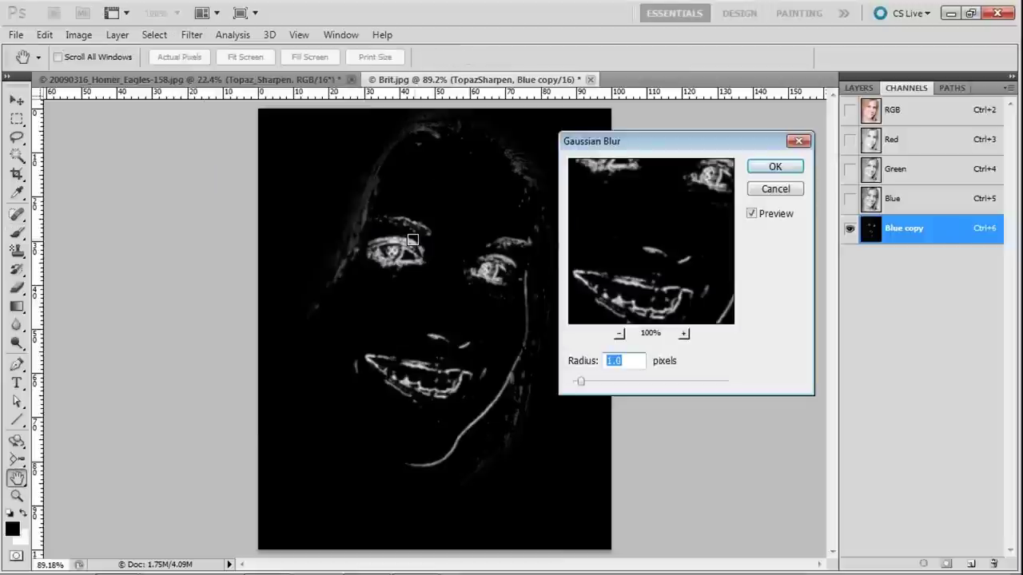
click(775, 167)
key(b)
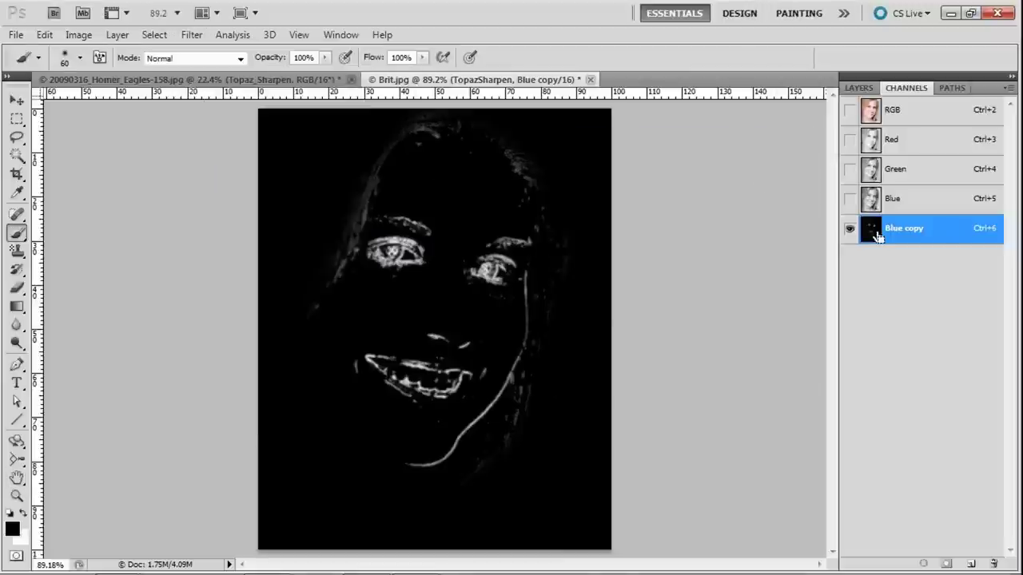
Convert the Blue copy channel into a layer mask on TopazSharpen by loading it as a selection, and delete the channel.
drag(879, 234, 991, 561)
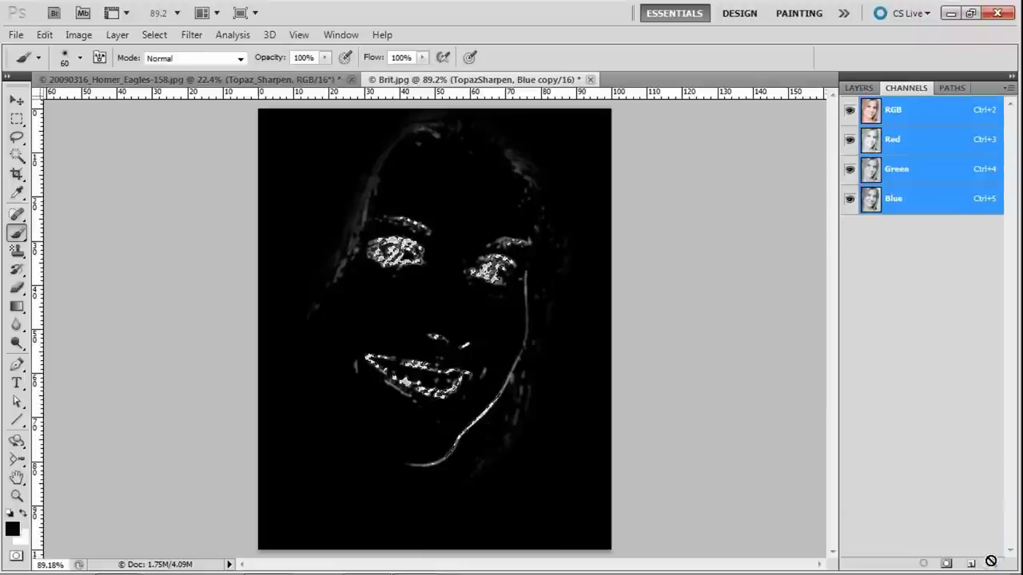
click(860, 88)
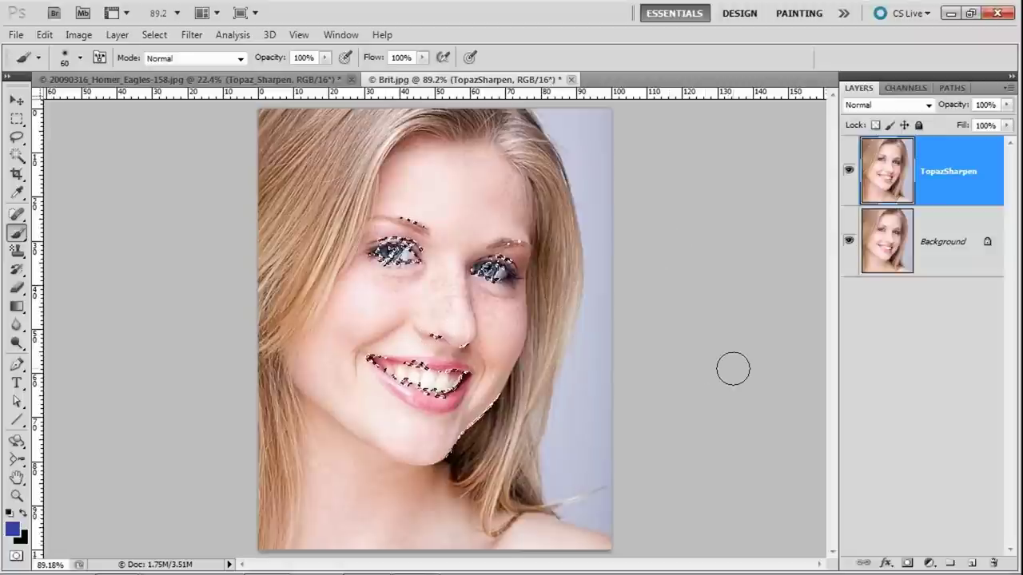
click(907, 563)
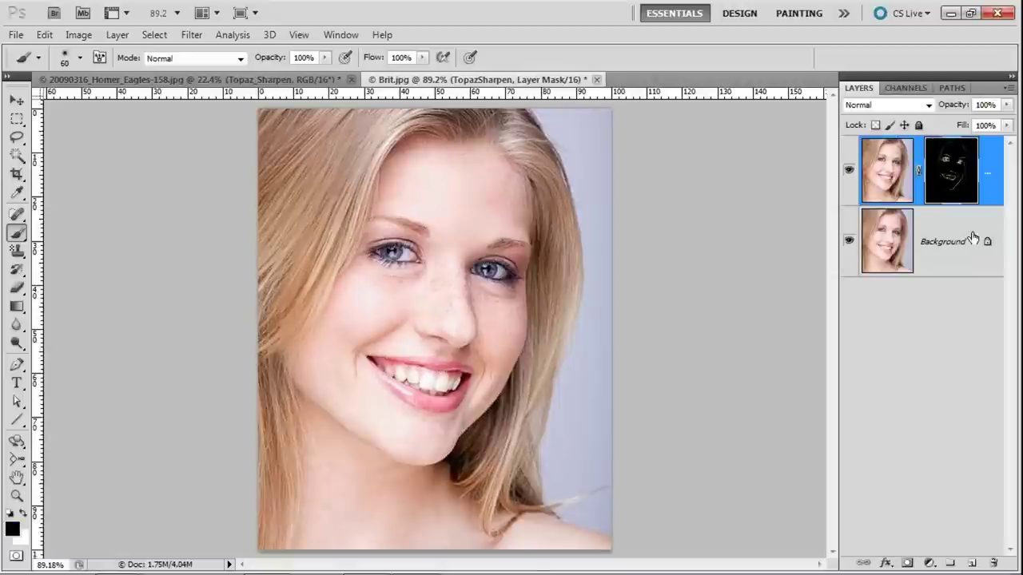
Inspect the TopazSharpen mask and compare the portrait with the sharpening layer hidden and shown.
alt+click(947, 184)
click(877, 169)
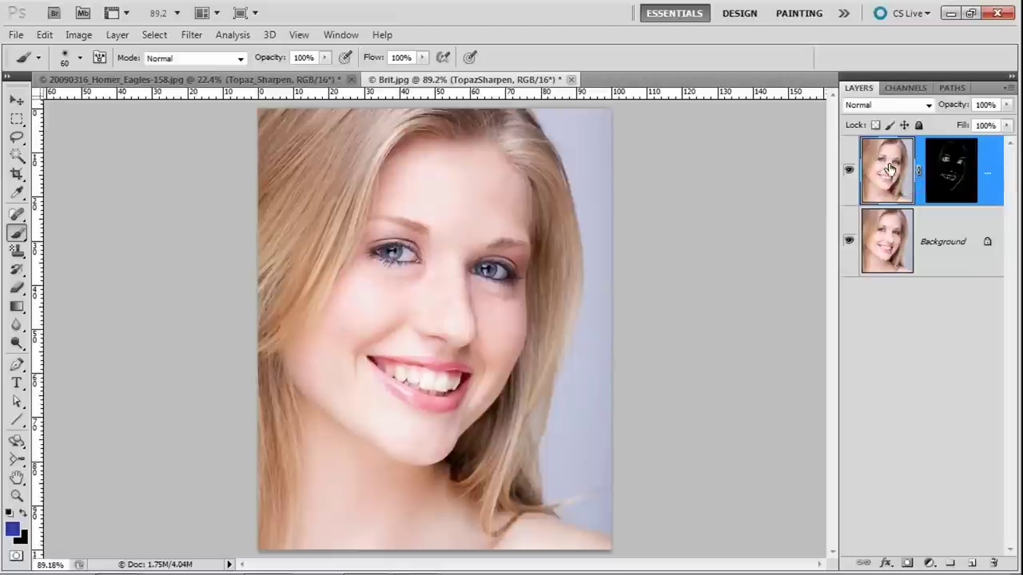
click(849, 173)
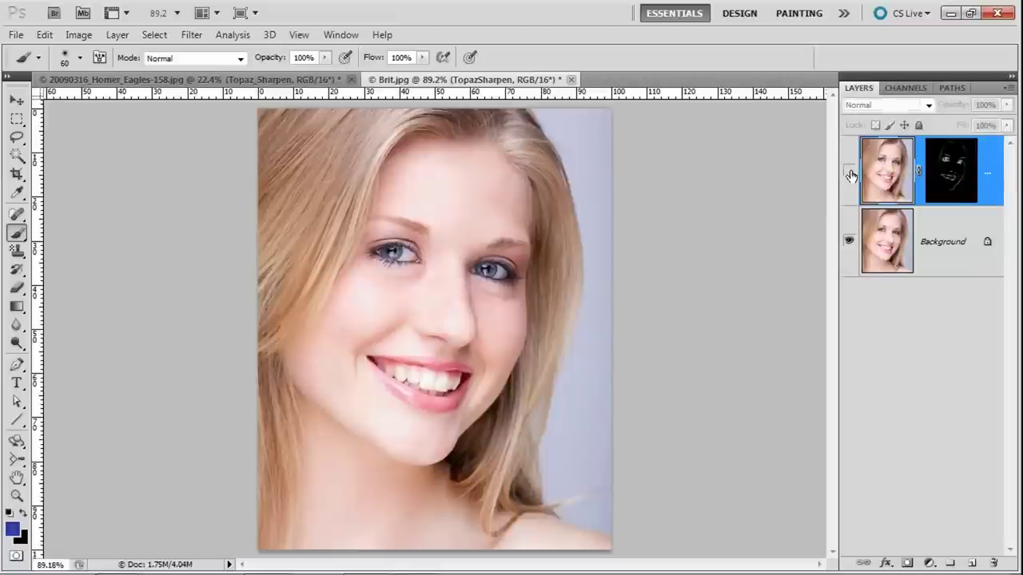
click(849, 173)
click(849, 173)
click(849, 172)
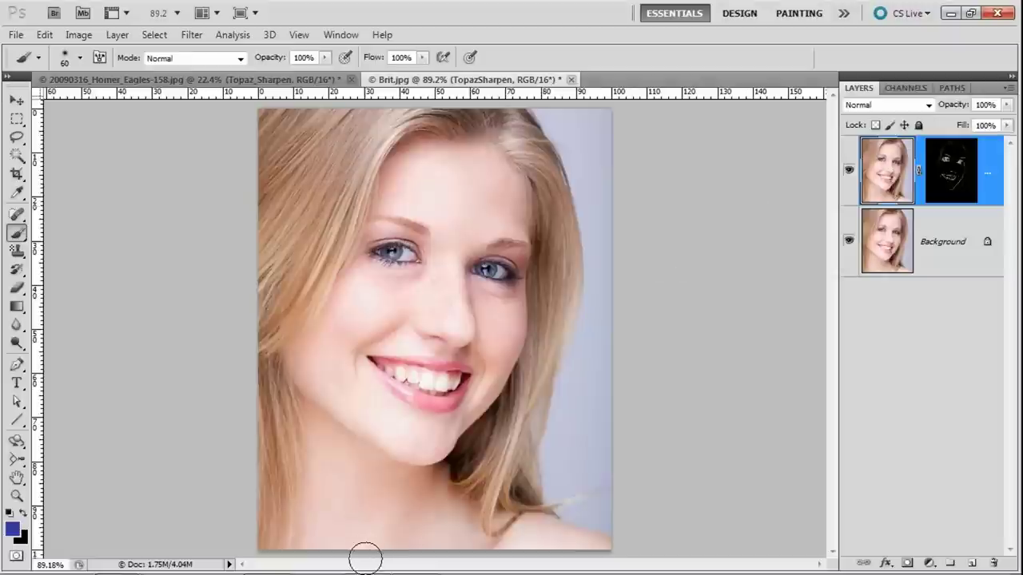
mouse_move(367, 571)
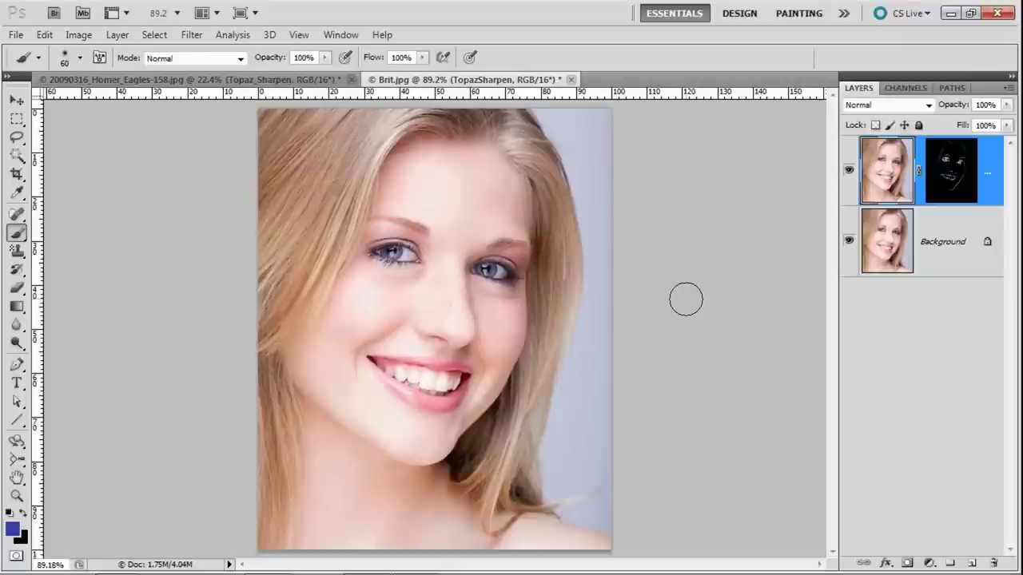
mouse_move(685, 574)
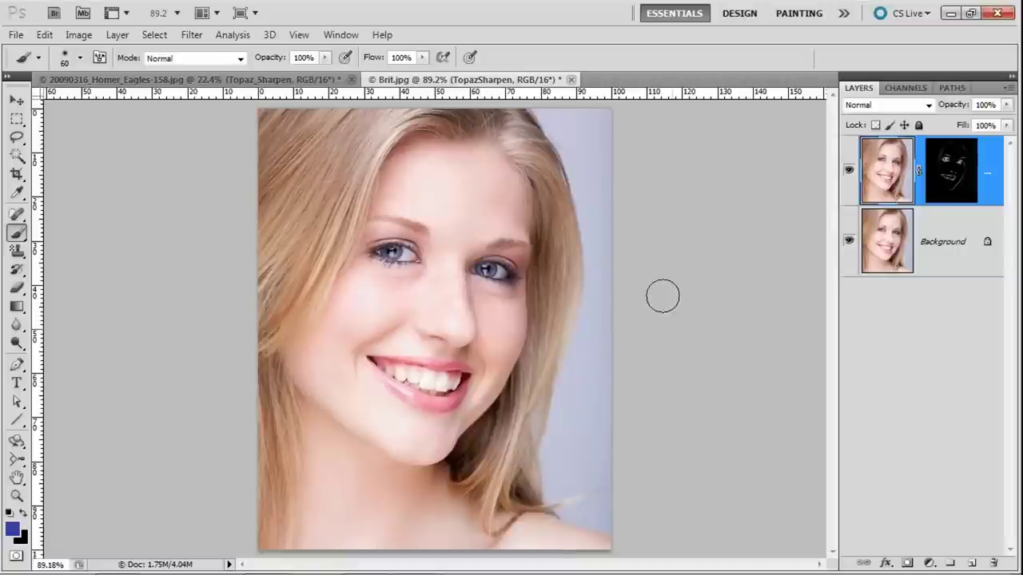
Switch to the eagle image 20090316_Homer_Eagles-158.jpg and open its Topaz_Sharpen layer in the Topaz Detail 2 filter.
click(211, 80)
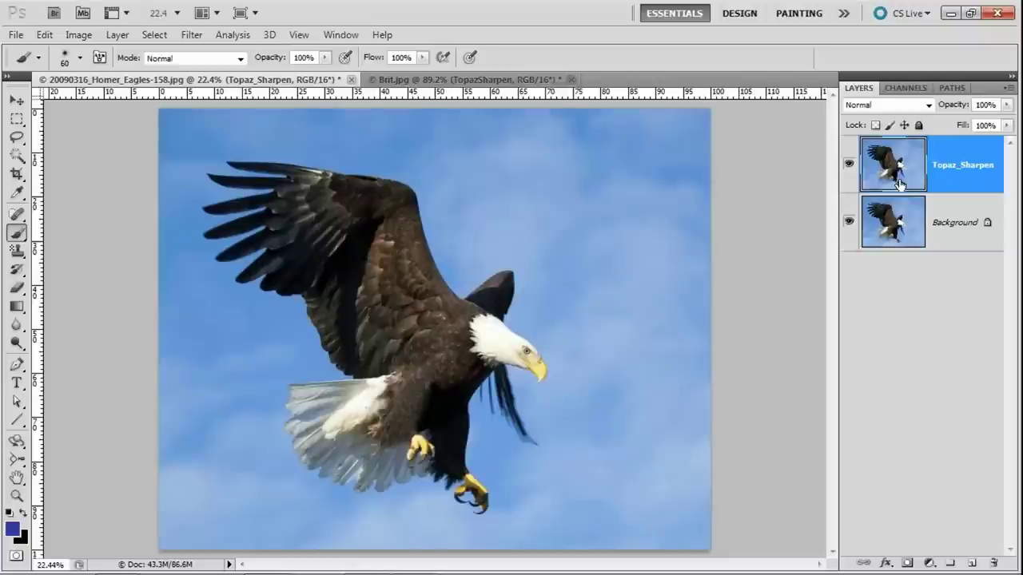
click(199, 35)
mouse_move(214, 397)
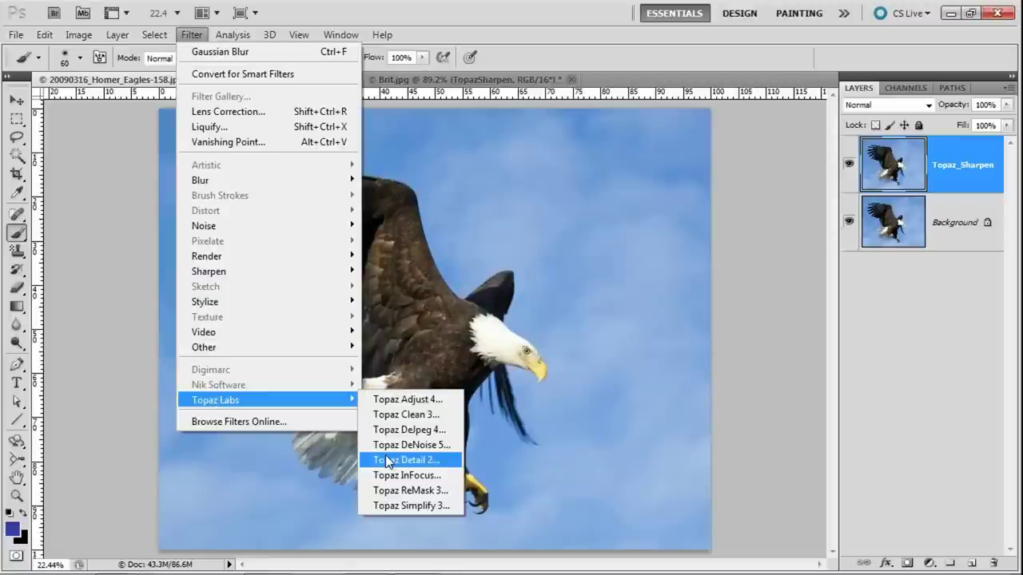
click(386, 459)
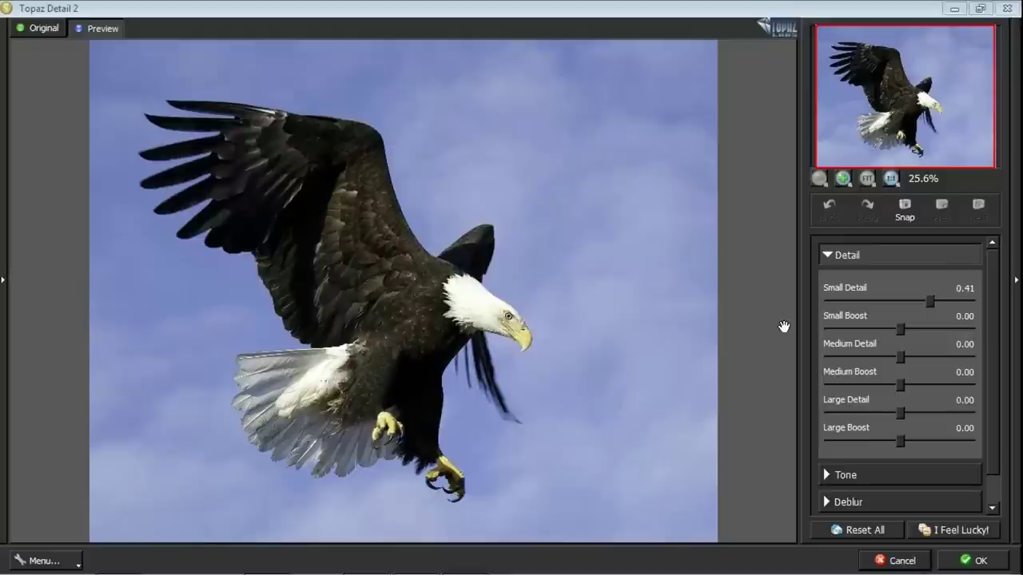
click(840, 343)
click(845, 402)
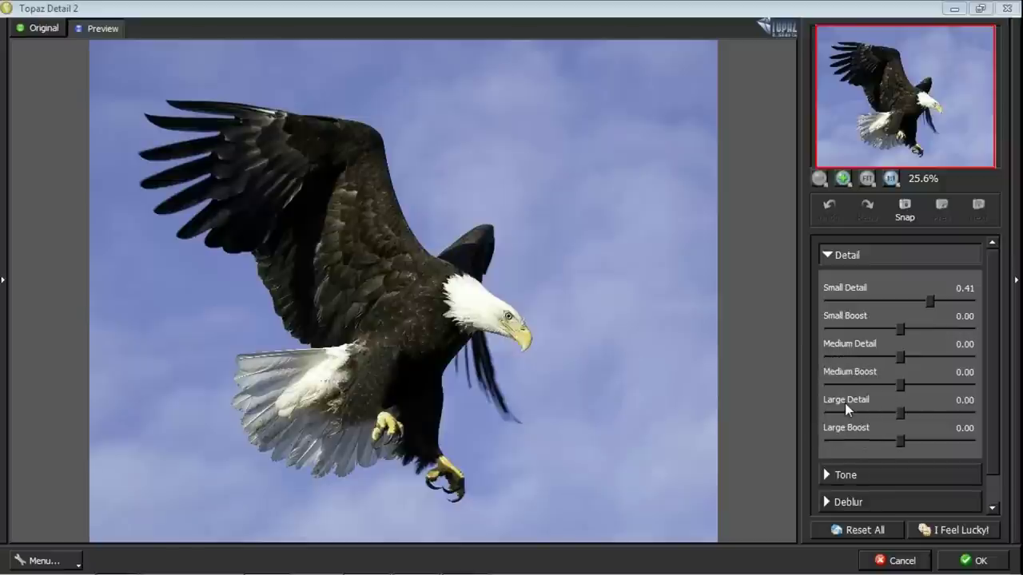